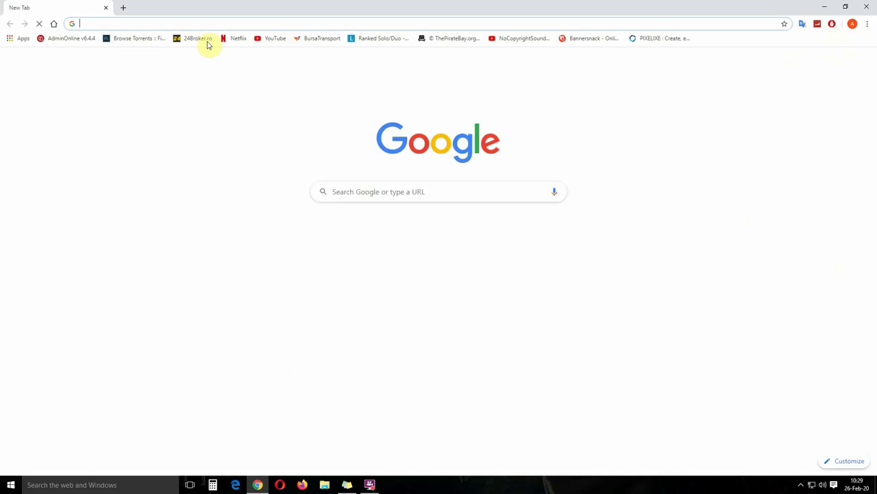
- Search Google for "download serviio" and open the Serviio download page on serviio.org
left_click(363, 190)
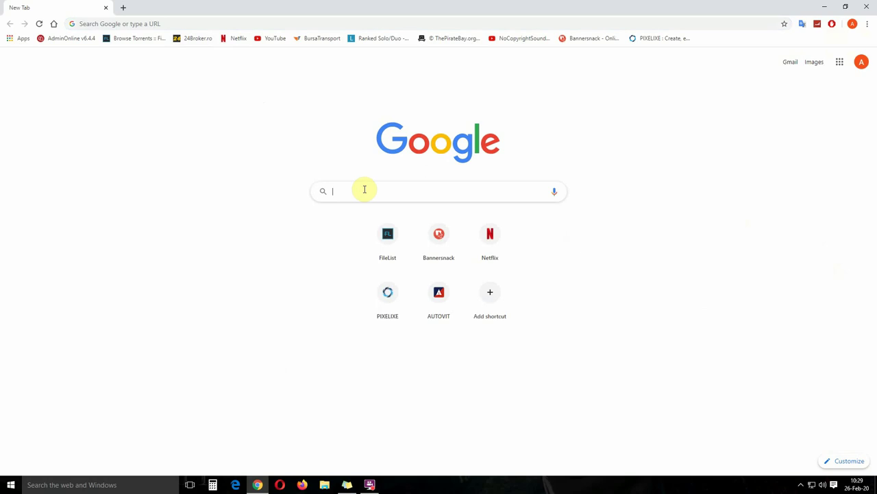
type("download ser")
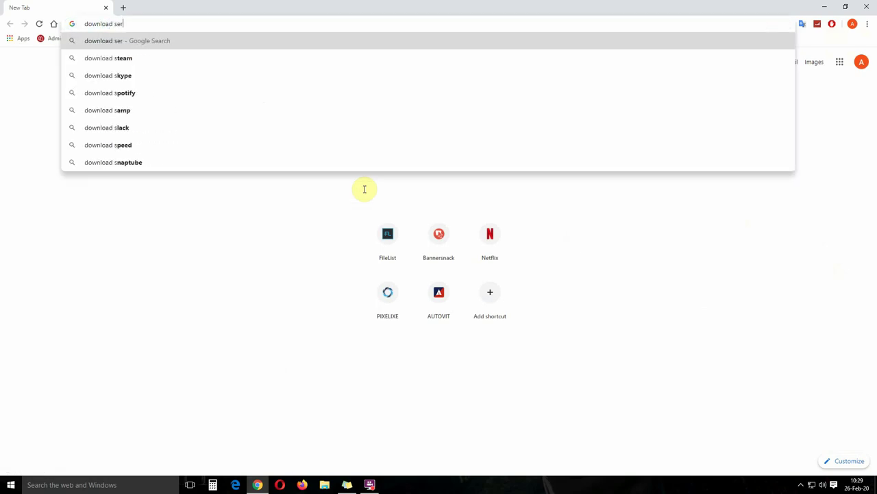
type("viio")
key("Return")
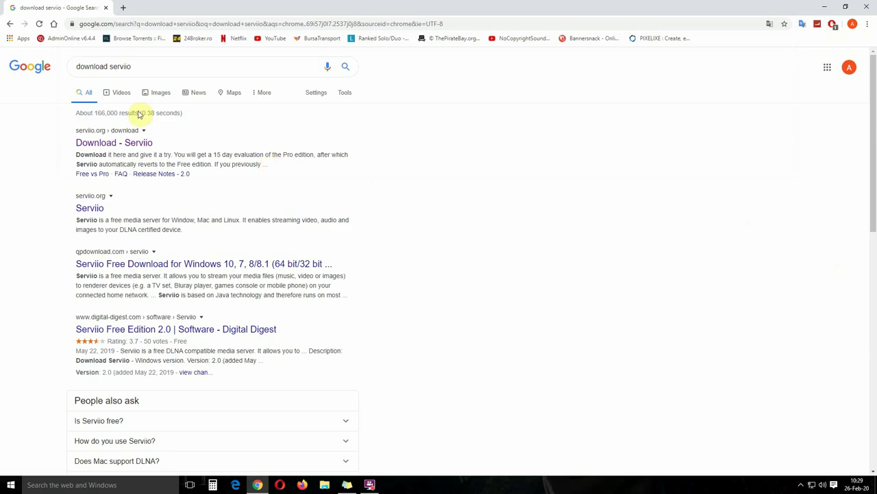
left_click(100, 143)
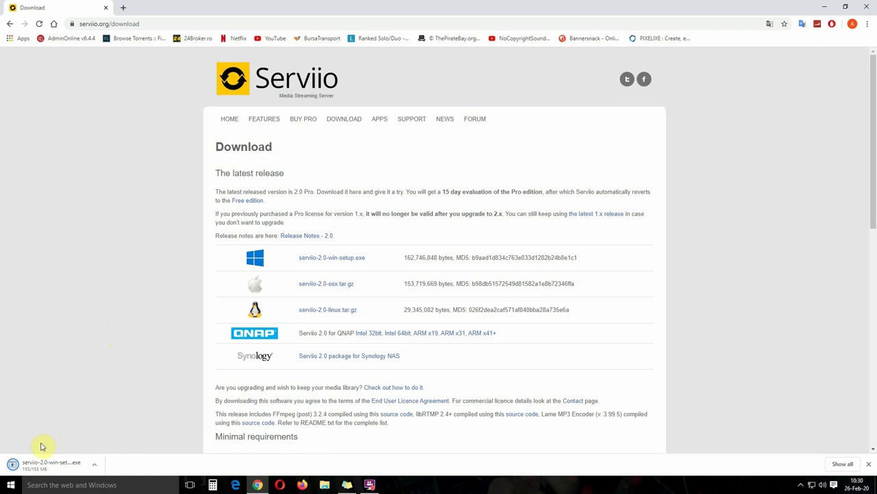
- Run the downloaded Serviio 2.0 Windows installer, accept the license agreement and install the preselected components to completion
left_click(60, 465)
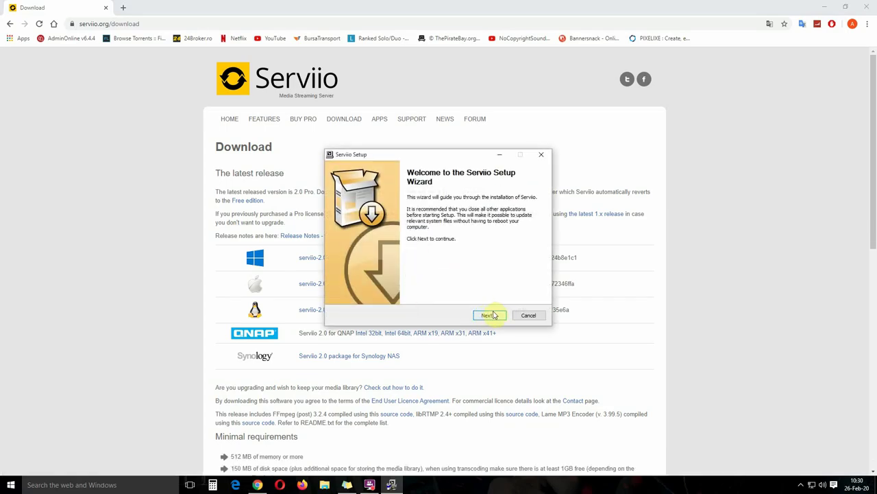
left_click(492, 315)
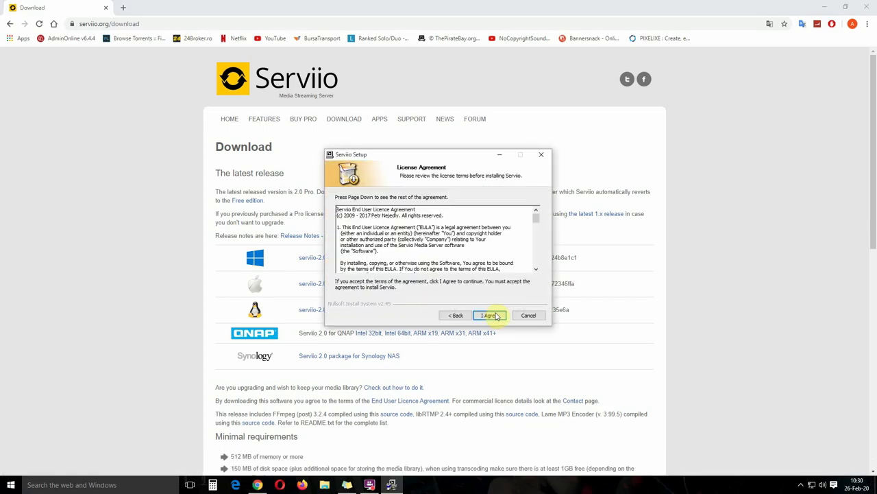
left_click(497, 314)
left_click(497, 317)
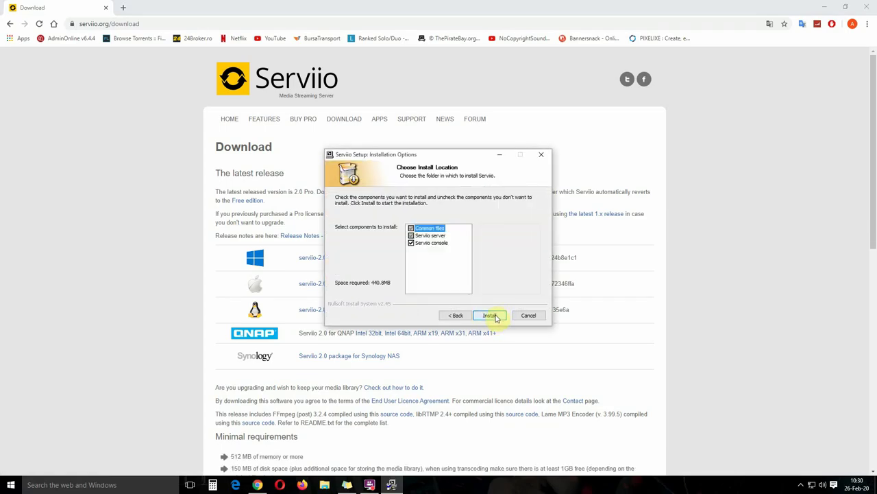
left_click(491, 317)
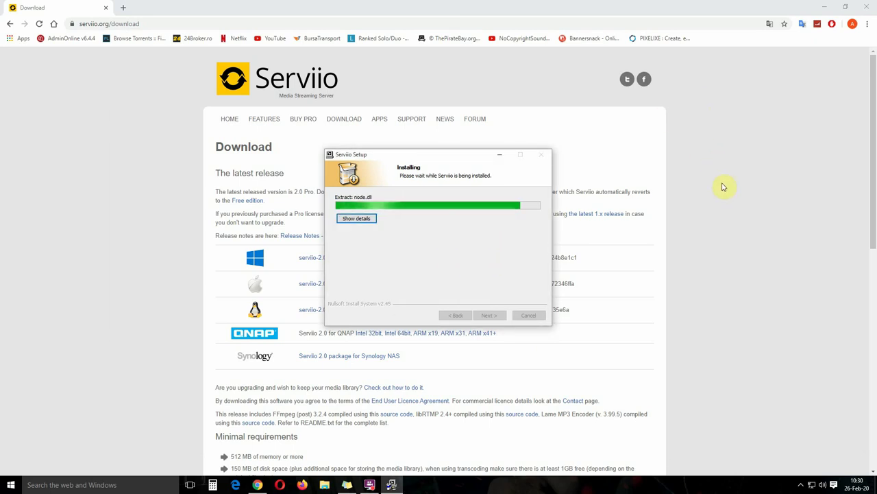
left_click(490, 316)
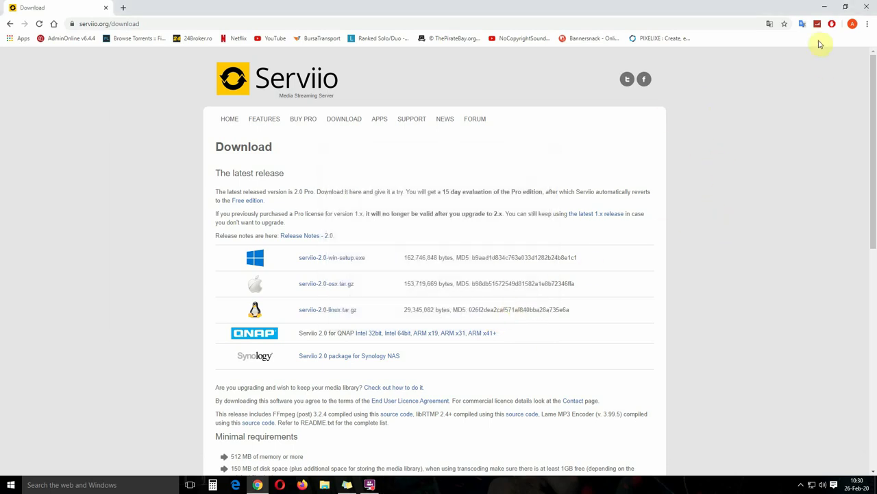
- Minimize the browser, search Windows for "serviio" and launch the Serviio console
left_click(823, 8)
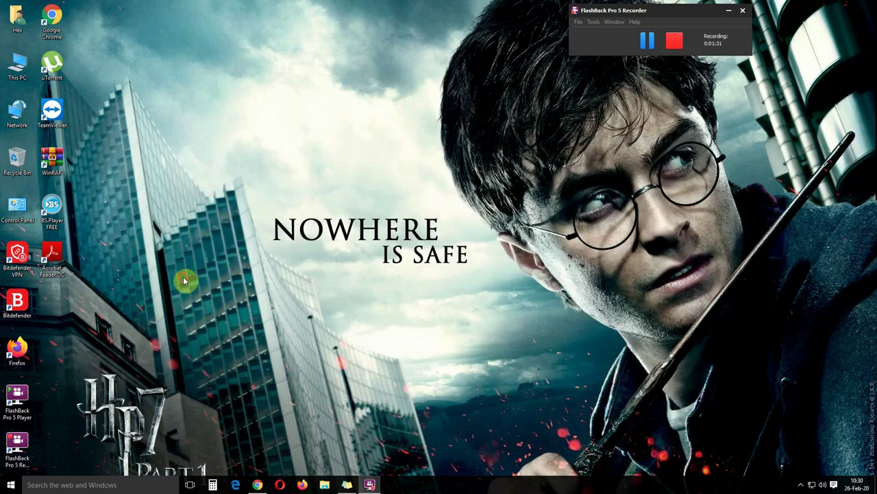
left_click(62, 482)
type("s")
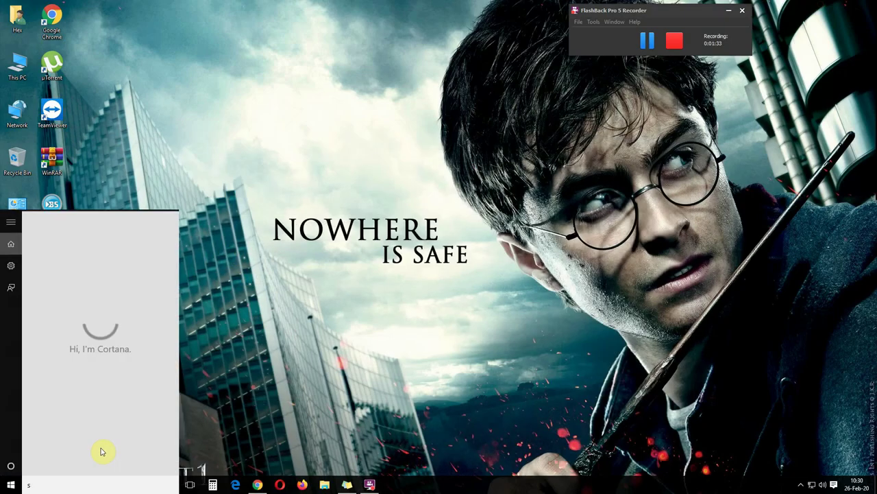
type("erviio")
left_click(79, 229)
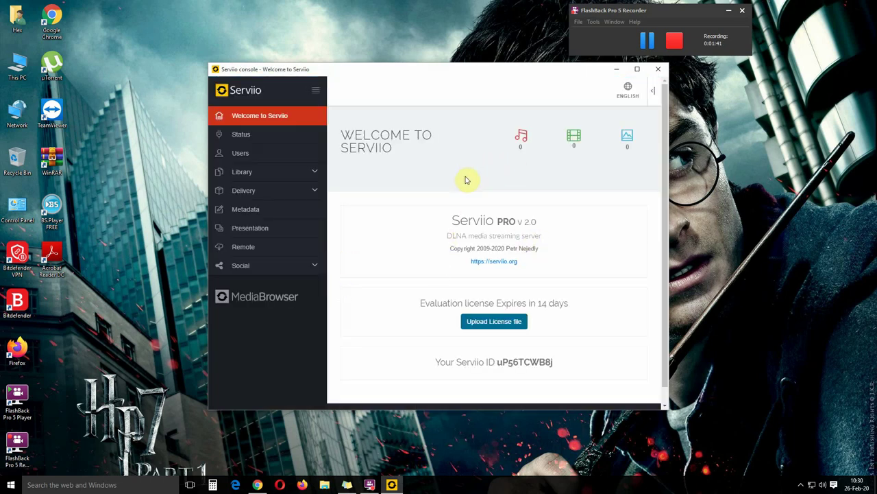
- Edit the connected device in the Status settings, assign it the Samsung TV / player (M-series) profile and save
left_click(242, 138)
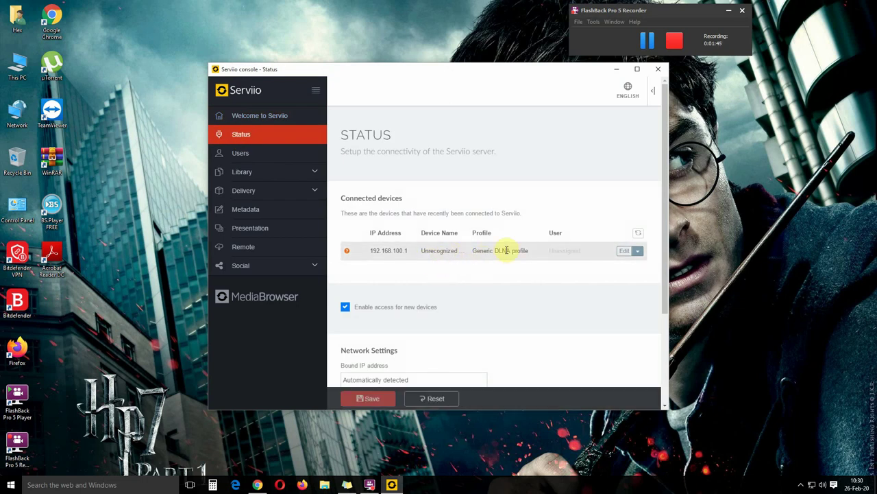
left_click(636, 252)
left_click(589, 267)
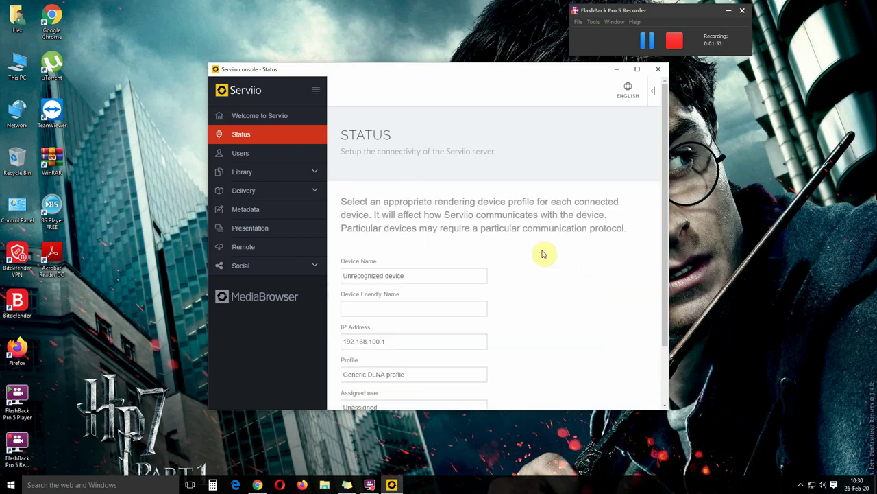
scroll(473, 264, "down", 2)
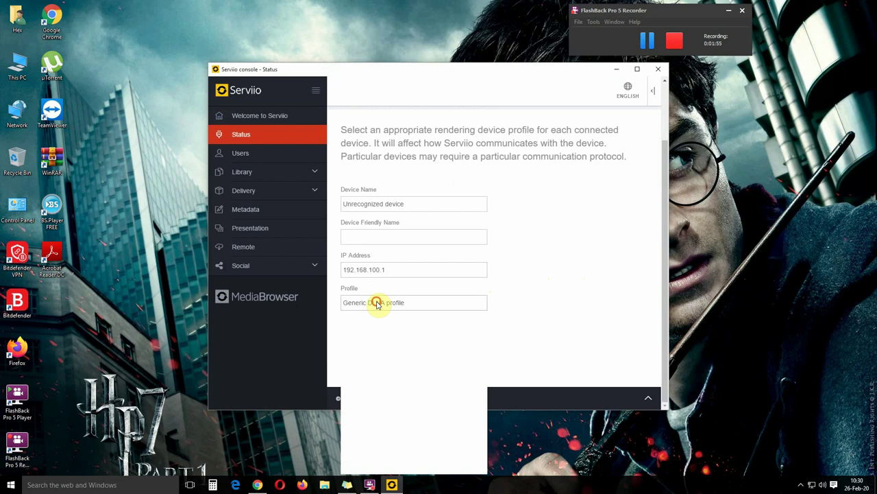
left_click(374, 303)
scroll(427, 355, "down", 3)
scroll(427, 355, "down", 3)
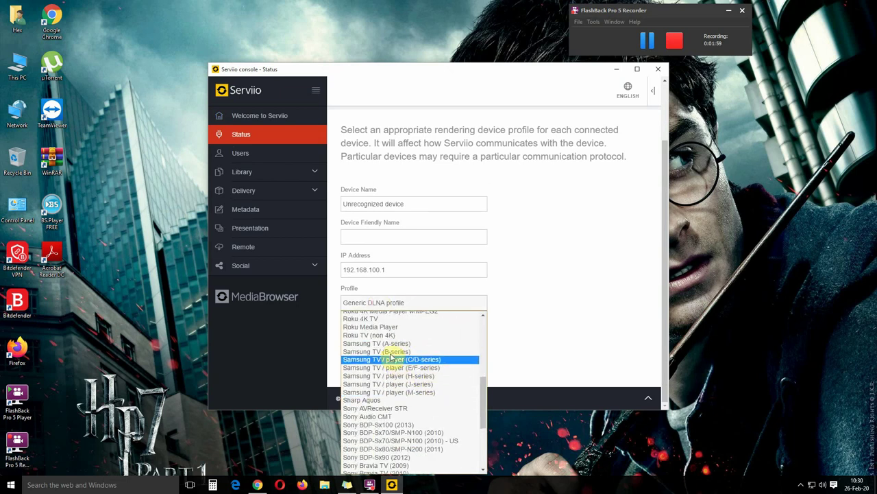
scroll(404, 370, "up", 4)
scroll(416, 367, "down", 7)
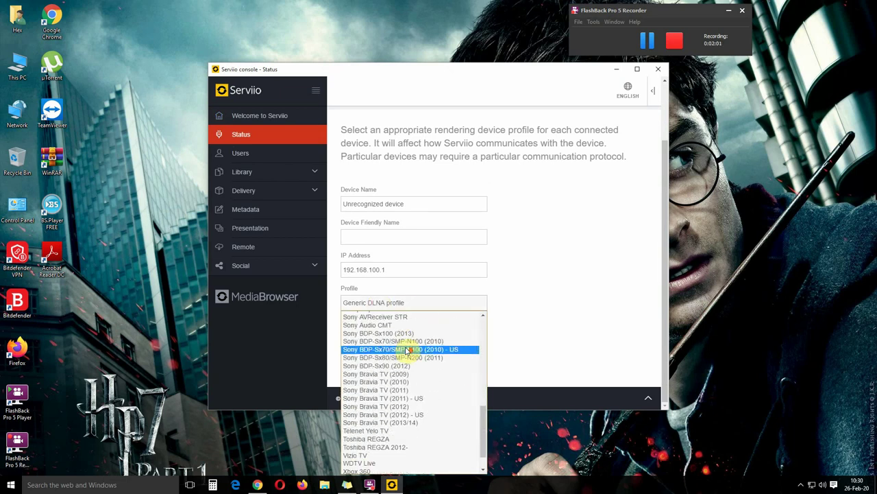
scroll(409, 380, "up", 6)
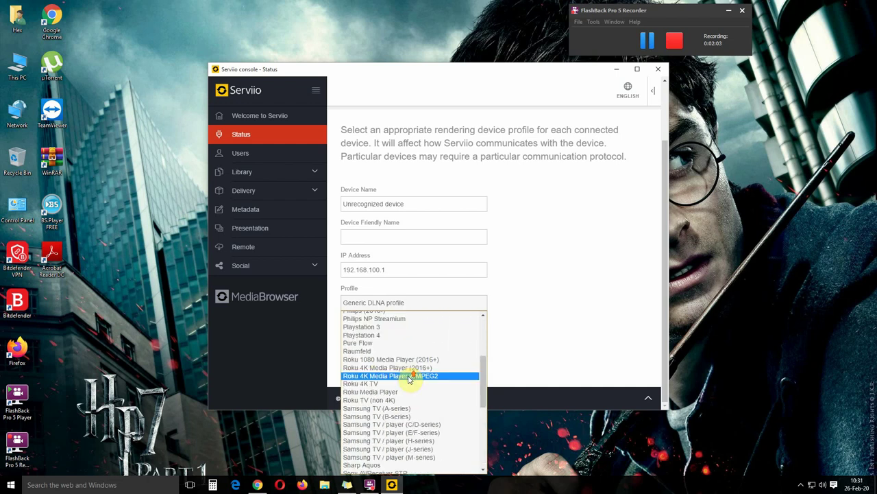
scroll(407, 383, "down", 3)
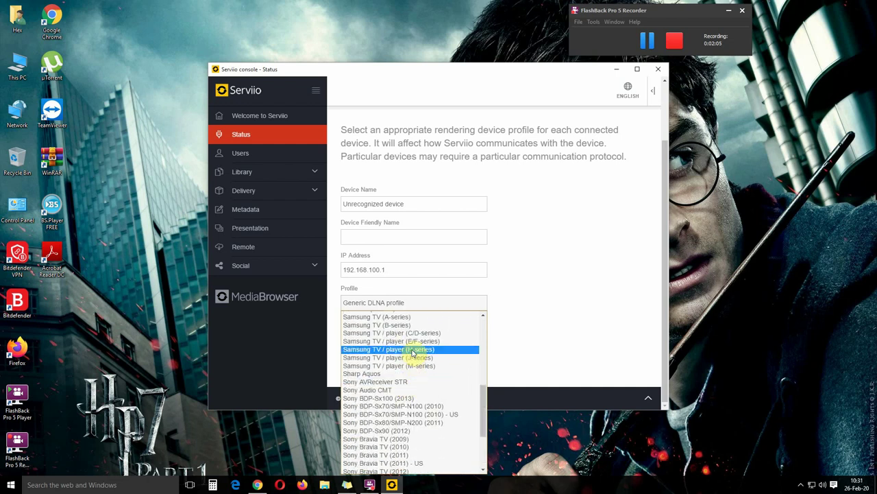
left_click(403, 366)
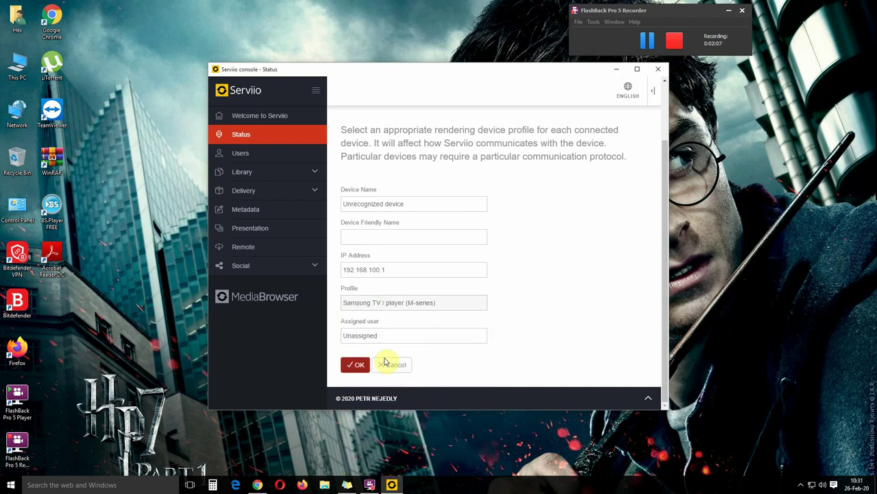
left_click(355, 364)
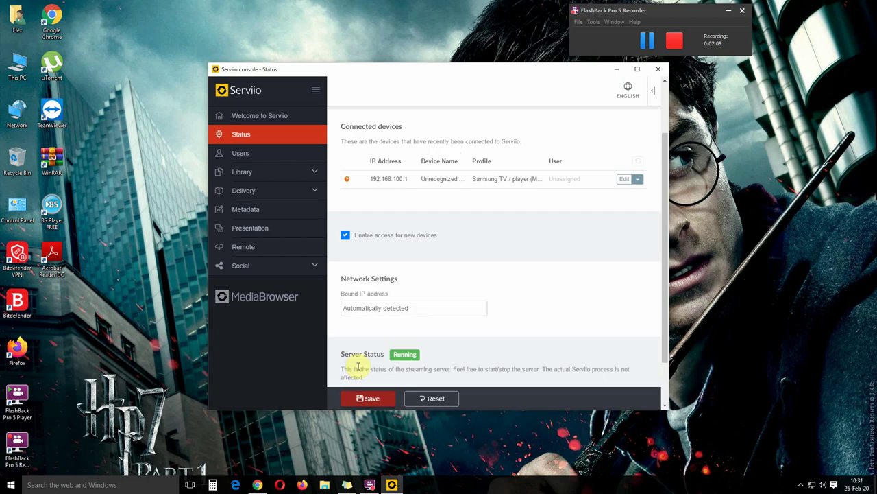
left_click(368, 397)
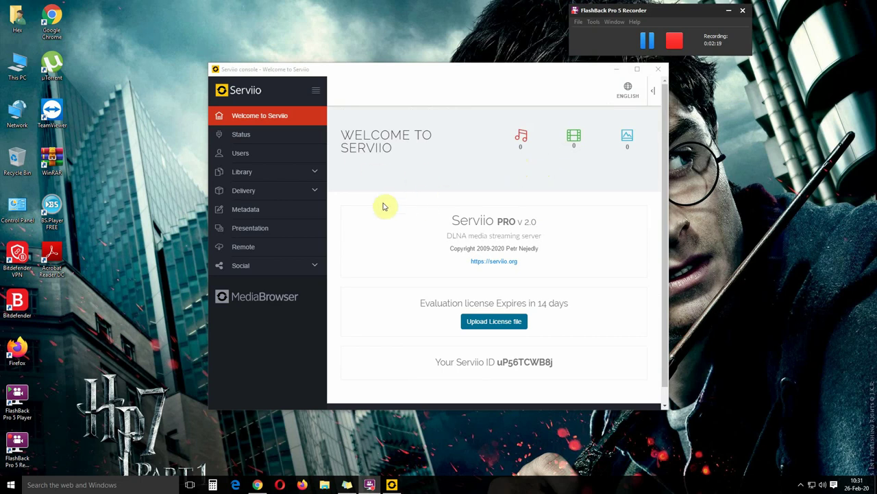
- Start adding a shared folder to the Library with the Audio, Video and Image media types enabled
left_click(242, 173)
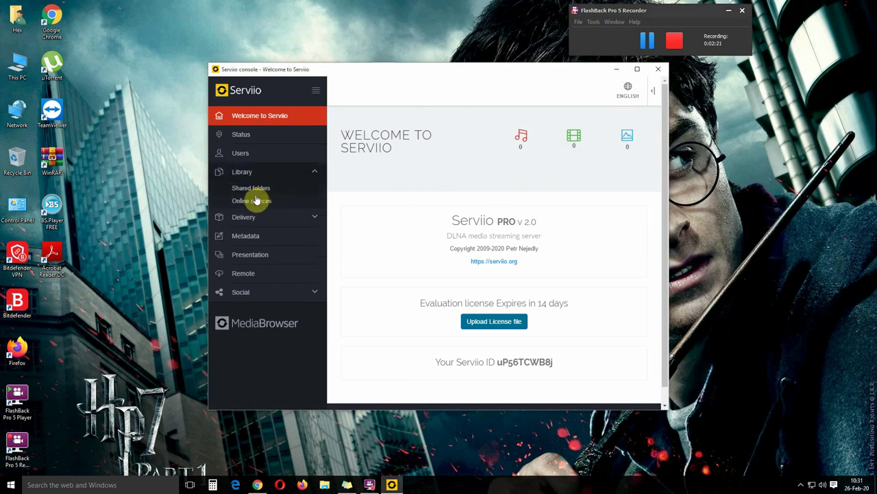
left_click(254, 189)
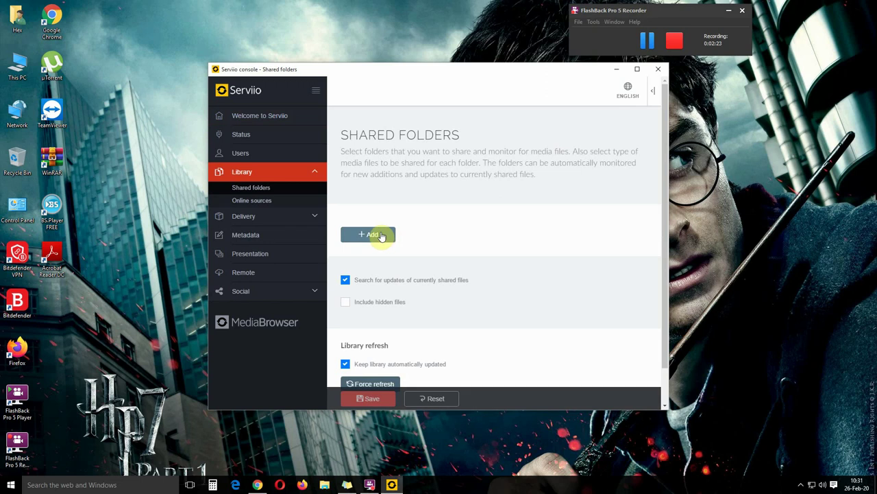
left_click(371, 235)
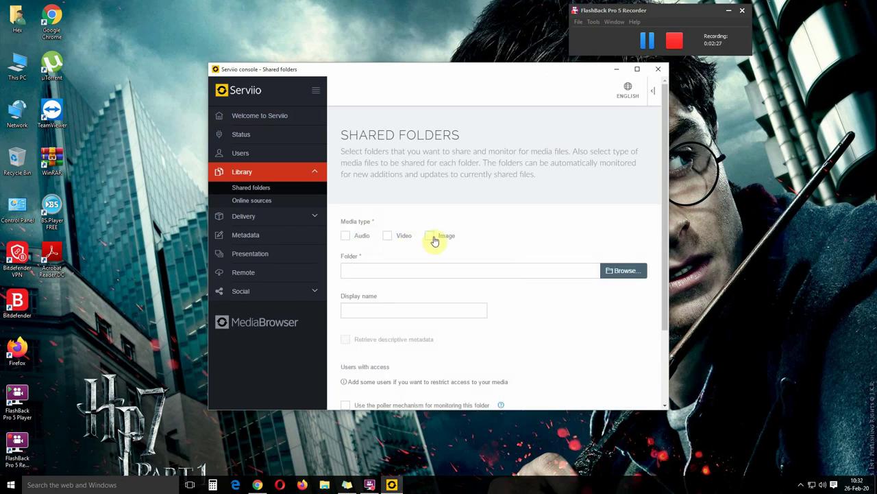
left_click(347, 237)
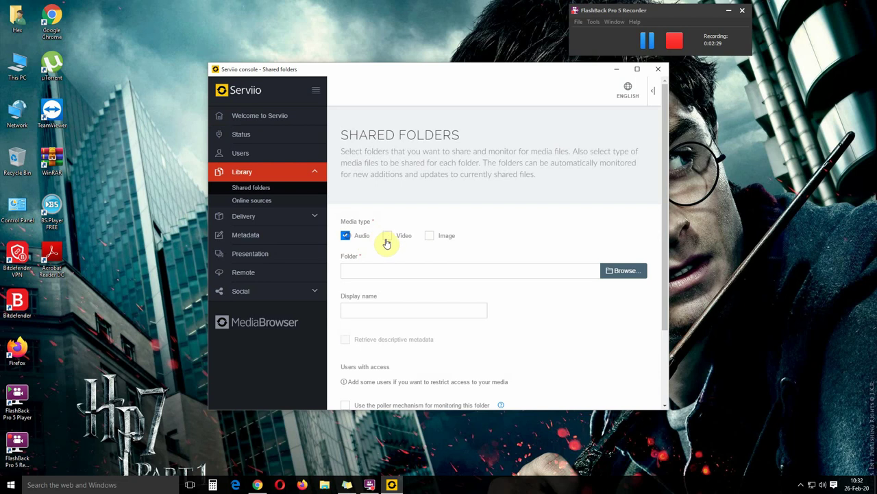
left_click(388, 237)
left_click(431, 236)
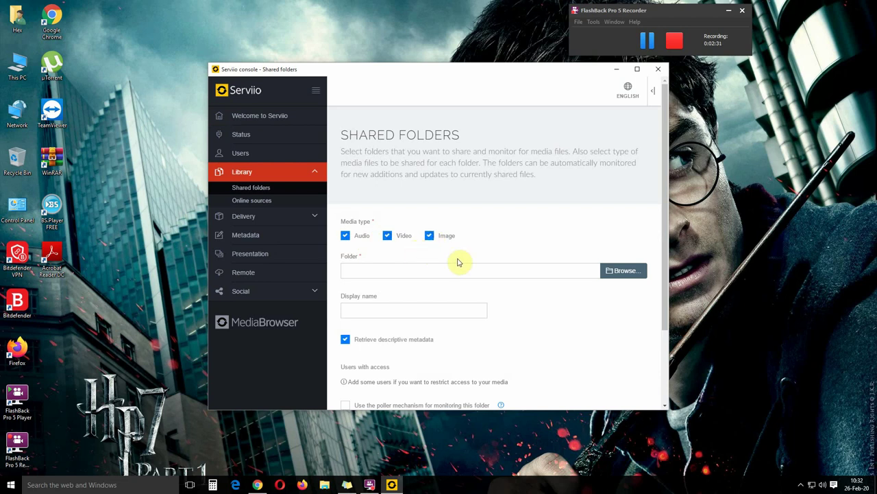
- Browse the E: drive and choose the uTorrent folder as the folder to share
left_click(626, 271)
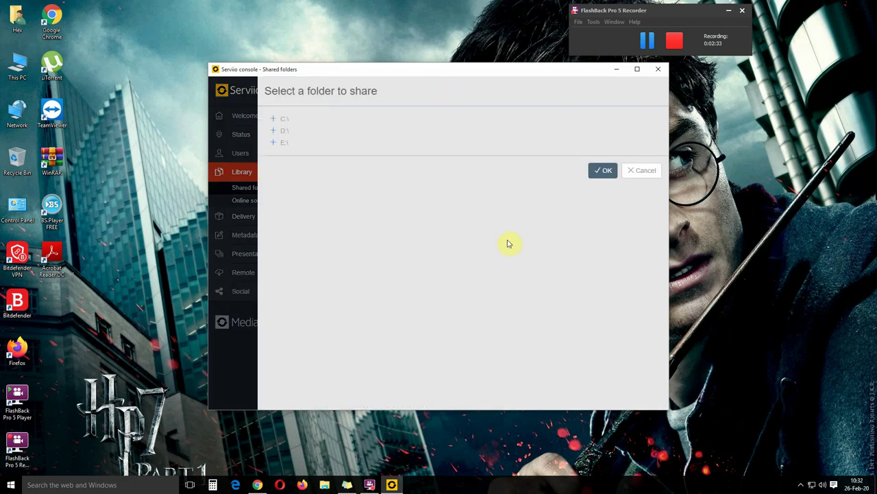
left_click(273, 142)
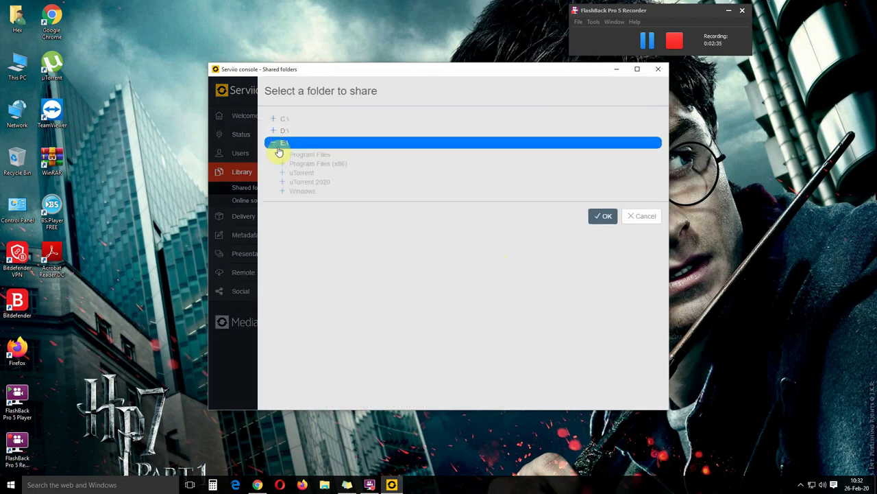
left_click(311, 180)
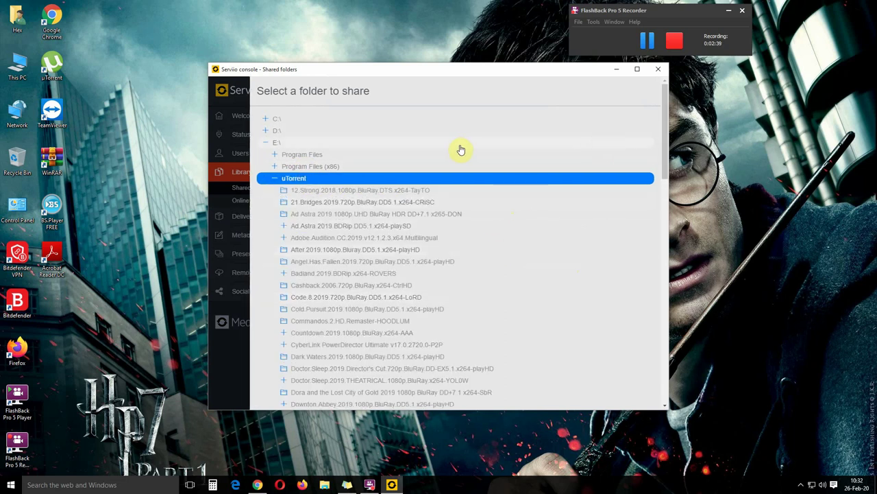
scroll(551, 179, "down", 15)
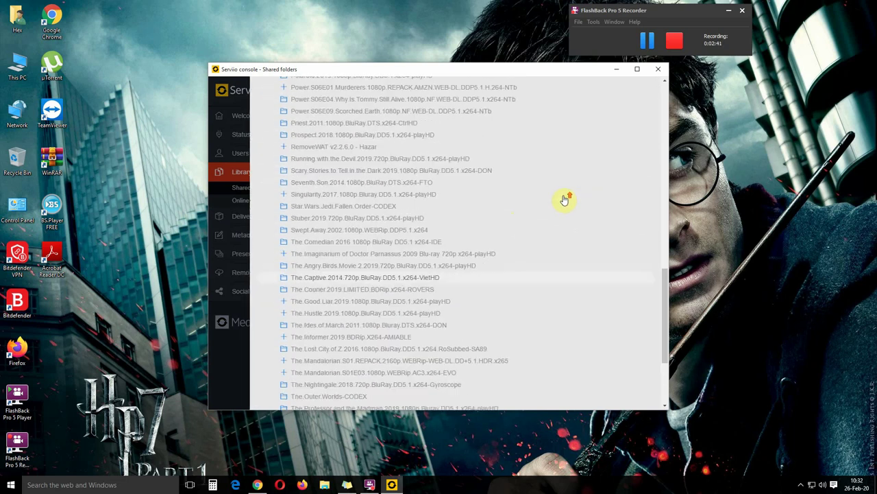
scroll(564, 199, "up", 15)
left_click(273, 144)
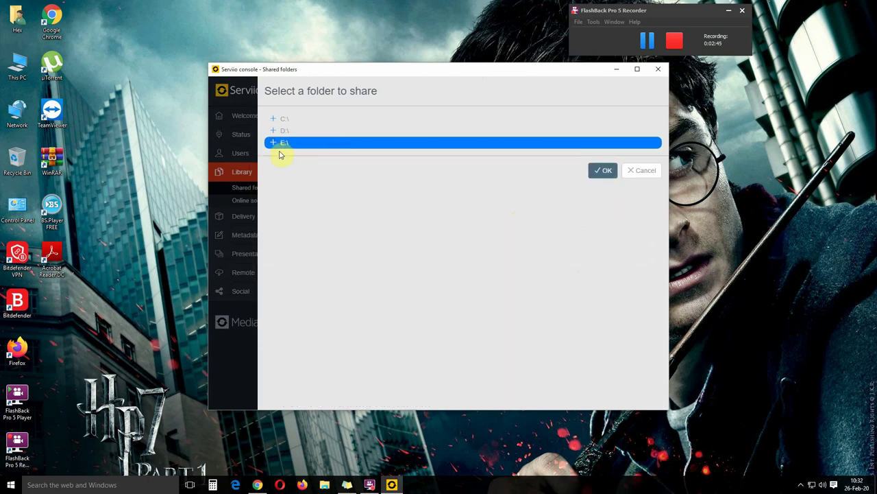
left_click(272, 144)
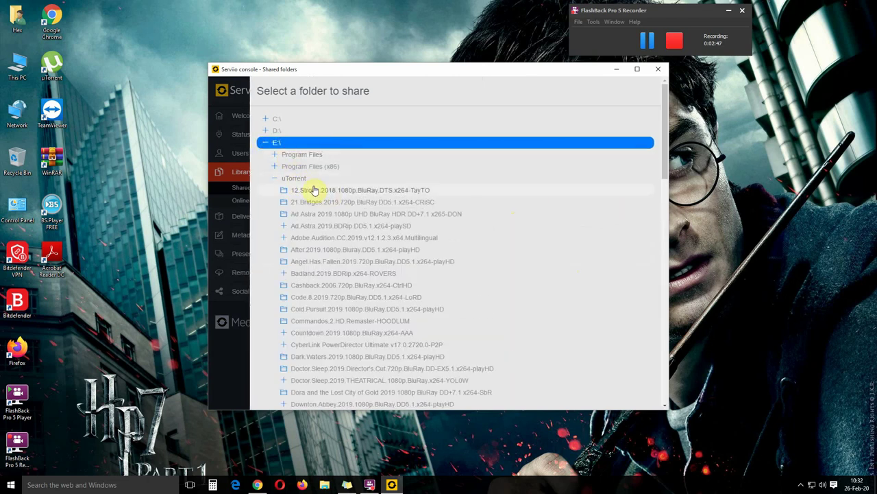
left_click(302, 179)
scroll(507, 237, "down", 15)
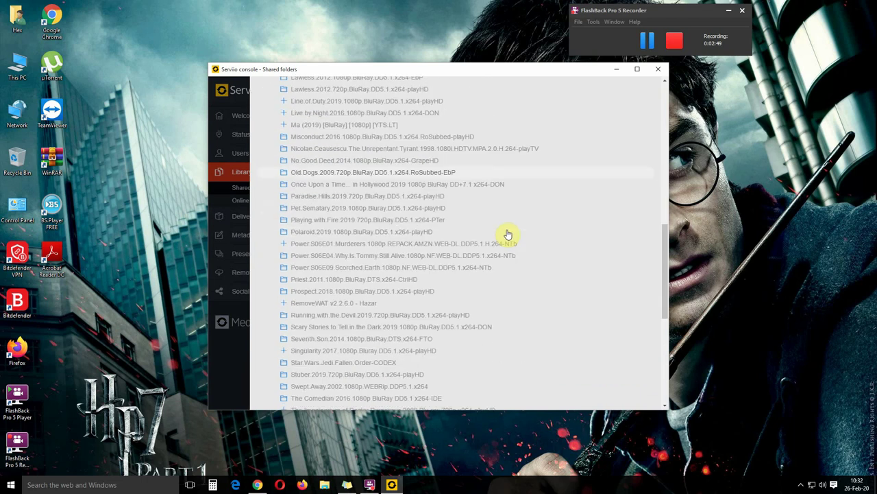
left_click(595, 394)
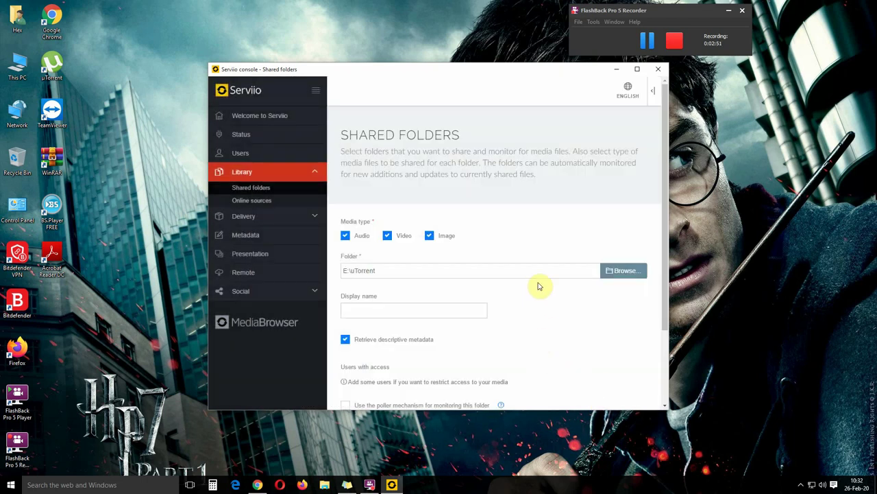
- Confirm the E:\uTorrent shared folder, save the Library settings and return to the Welcome page
scroll(534, 324, "down", 2)
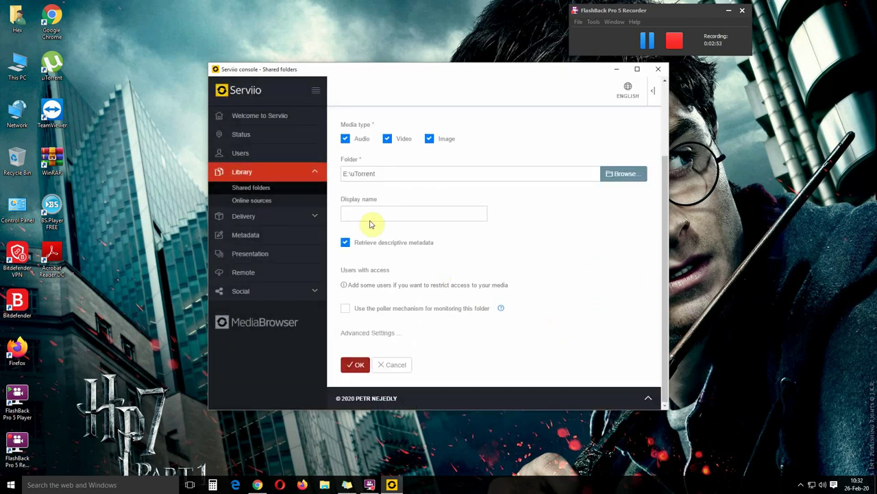
left_click(355, 366)
scroll(501, 275, "up", 2)
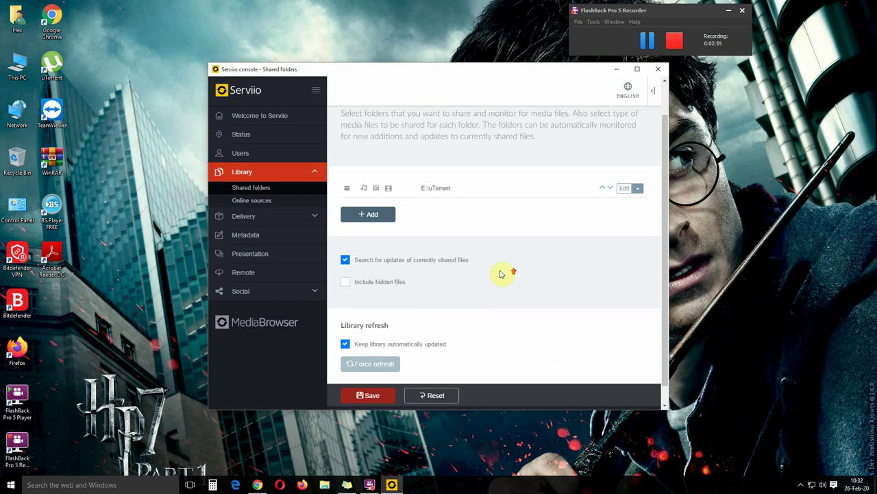
left_click(251, 118)
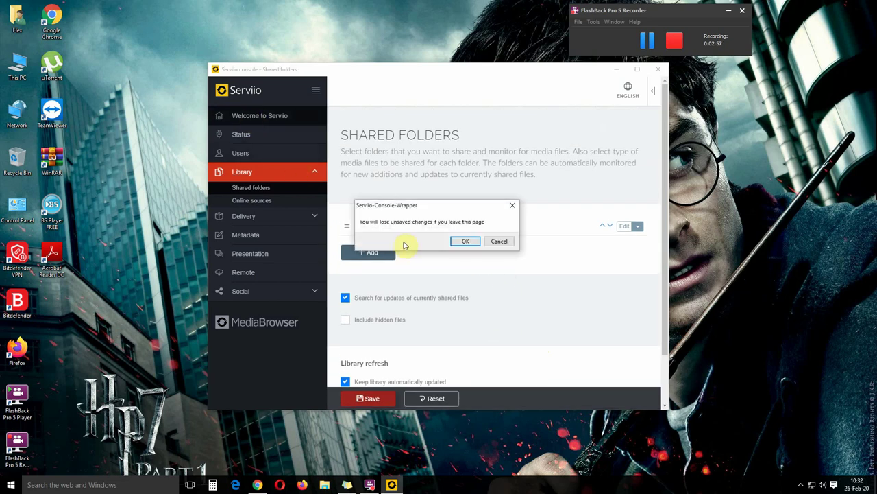
left_click(499, 240)
left_click(367, 398)
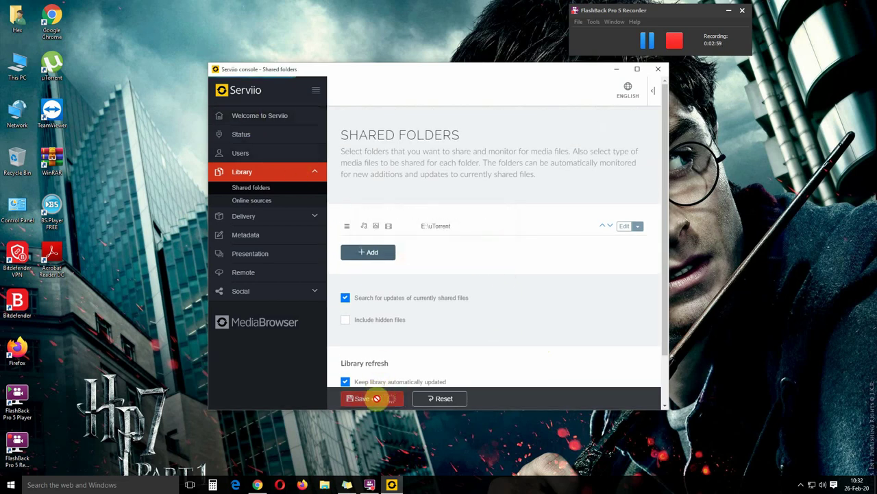
left_click(256, 120)
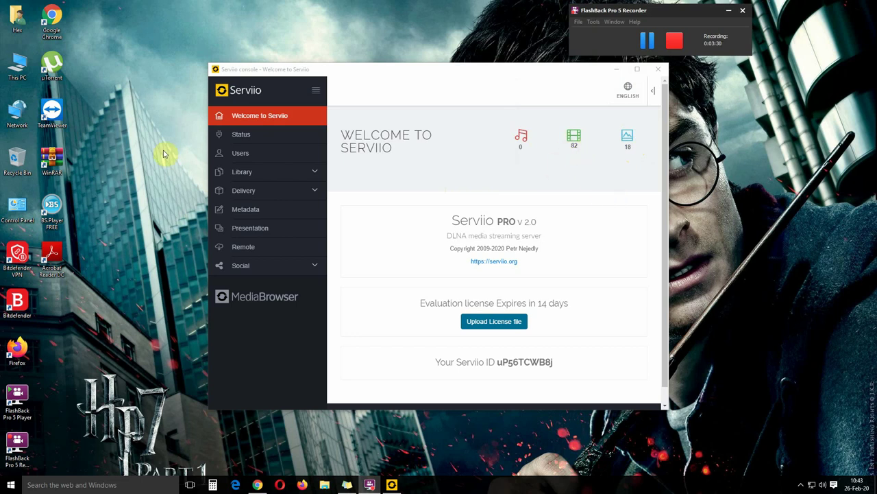
- Open This PC in File Explorer and bring up the properties of Local Disk (E:)
double_click(17, 65)
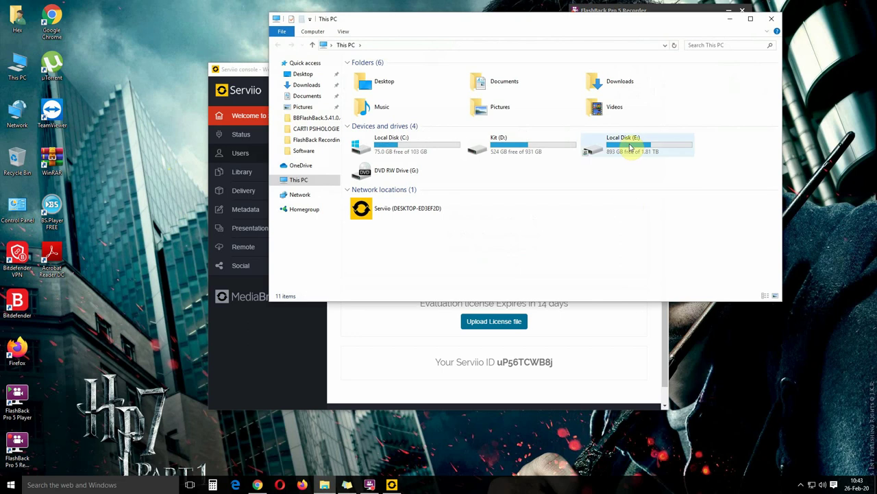
left_click(630, 148)
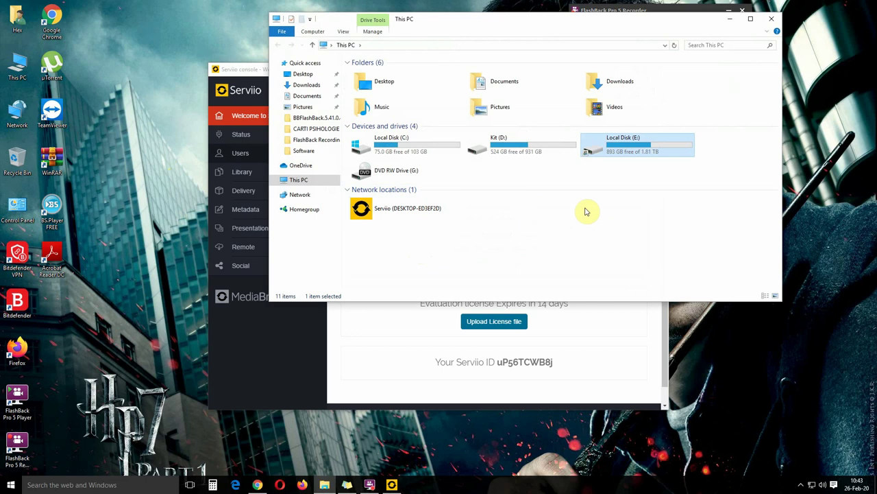
right_click(615, 147)
left_click(574, 238)
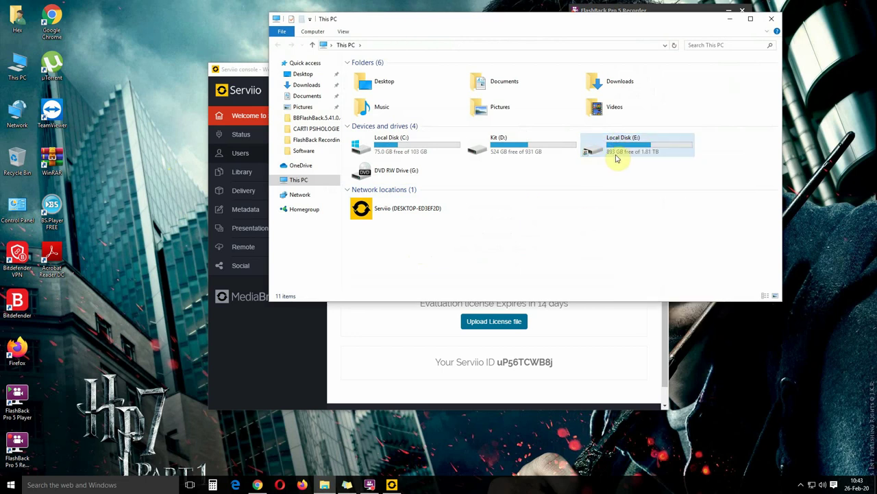
right_click(614, 146)
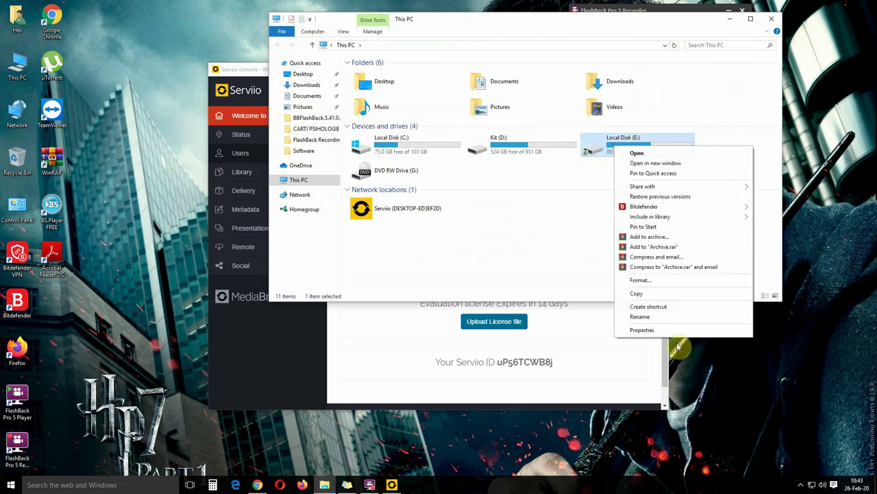
left_click(674, 332)
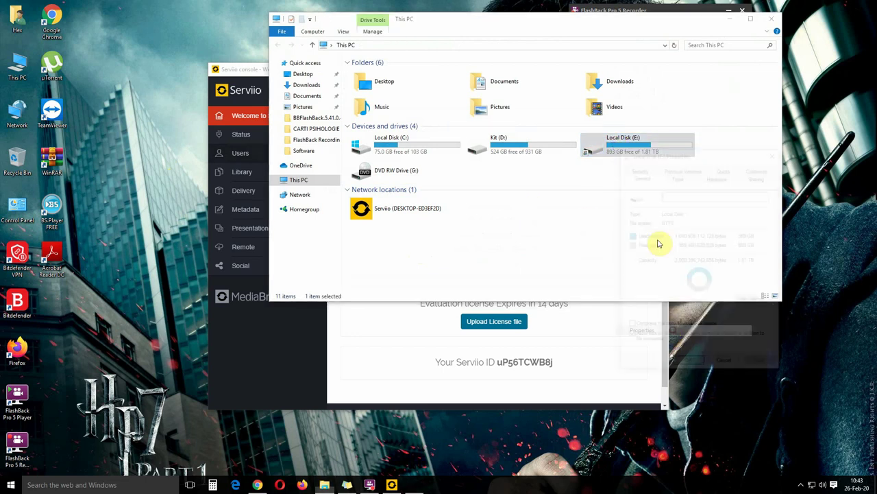
- Confirm the drive's Advanced Sharing settings with Share this folder enabled and share name E, and close the open windows
left_click(760, 177)
left_click(664, 289)
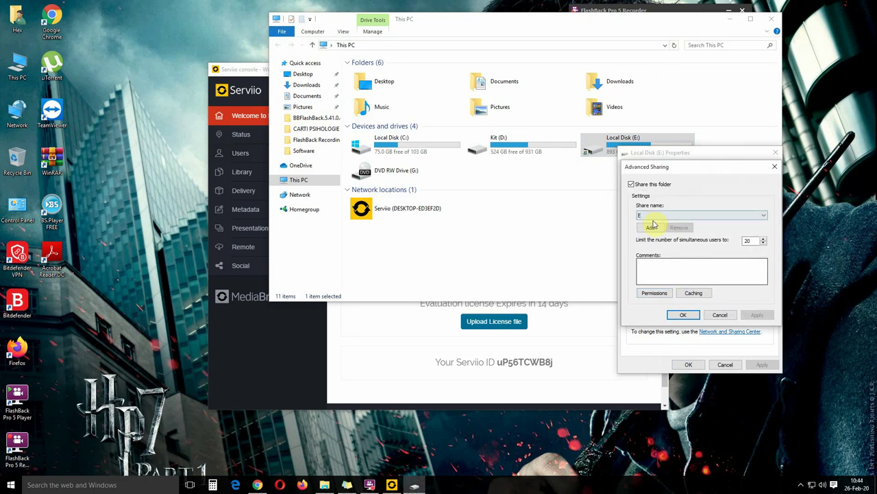
left_click(683, 316)
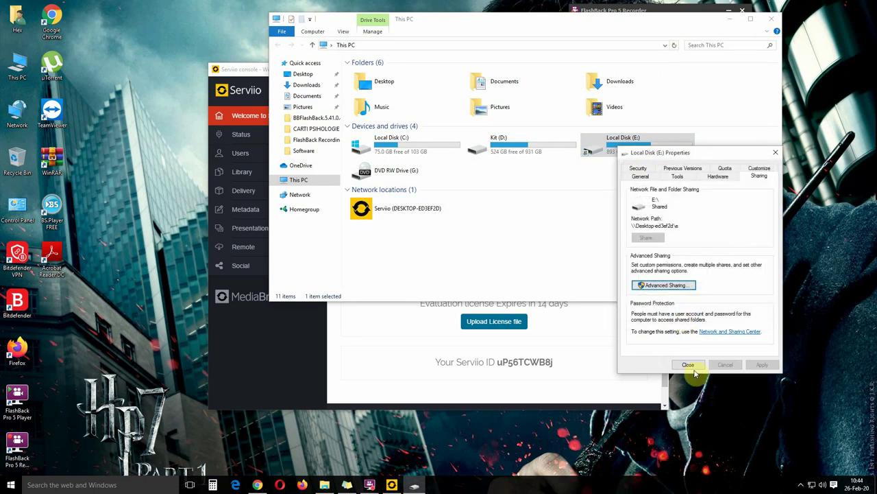
left_click(687, 364)
left_click(765, 22)
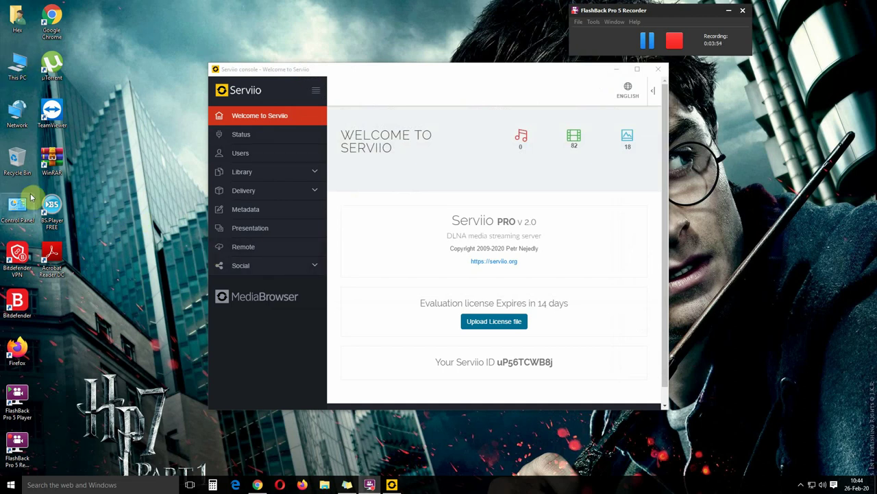
- Search the Control Panel for "media", open the media streaming options and turn on media streaming
double_click(18, 205)
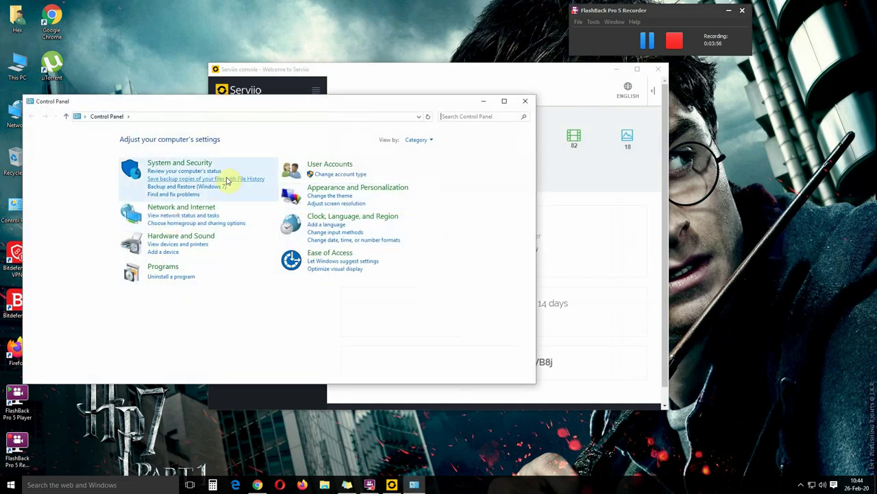
left_click(449, 120)
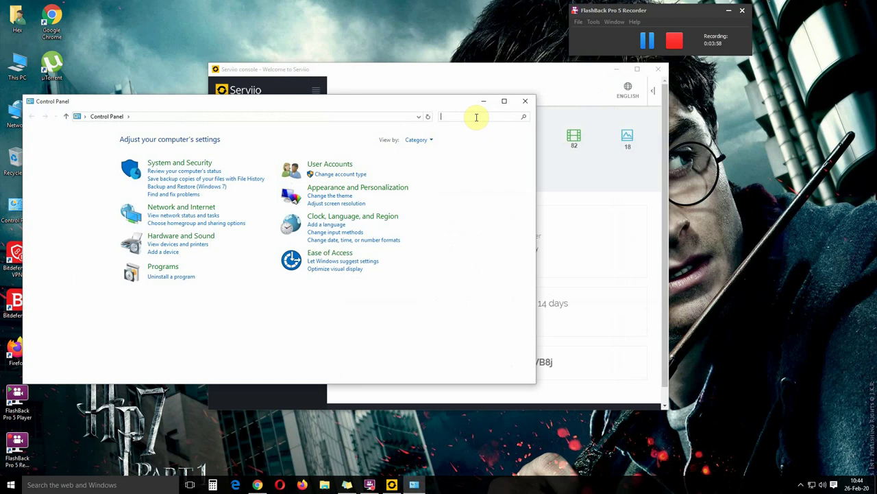
type("media")
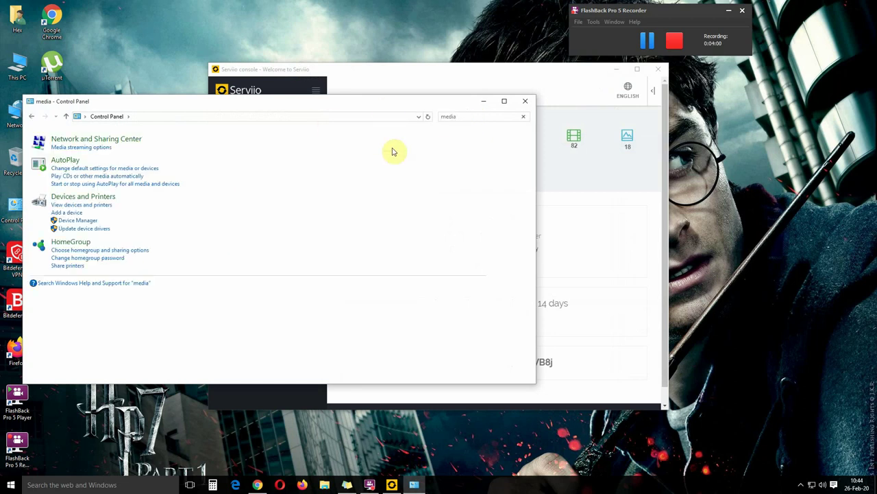
left_click(84, 148)
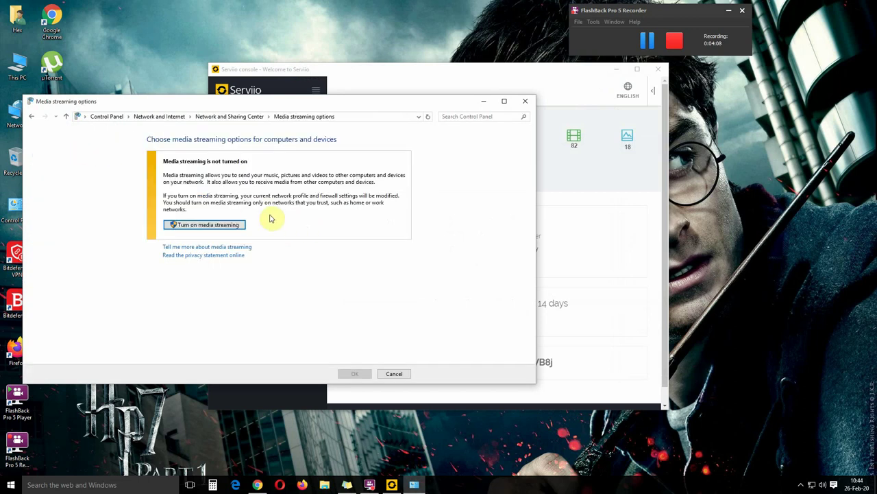
left_click(206, 225)
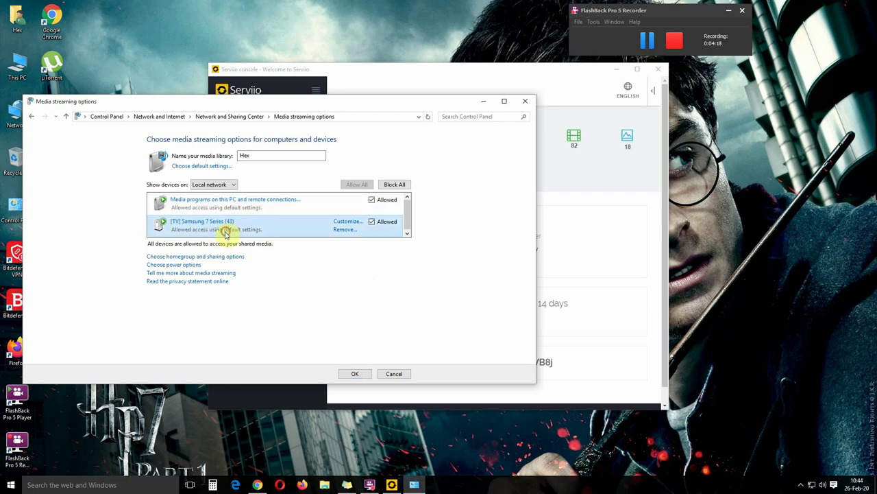
- Check the properties of the PC's media programs entry, accept the media streaming options and close the Control Panel
double_click(231, 204)
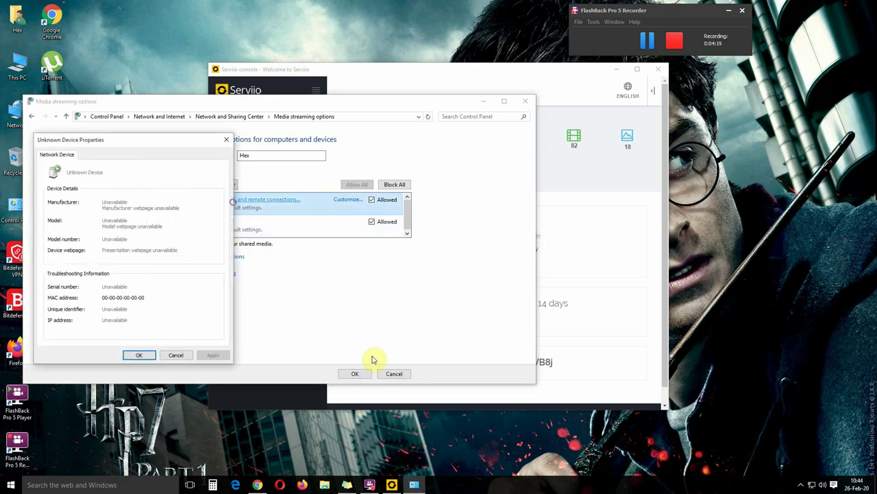
left_click(176, 355)
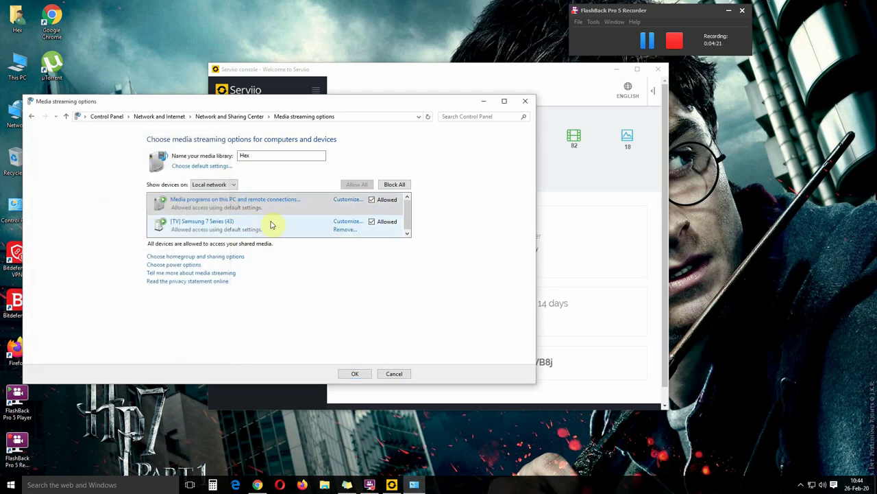
left_click(354, 373)
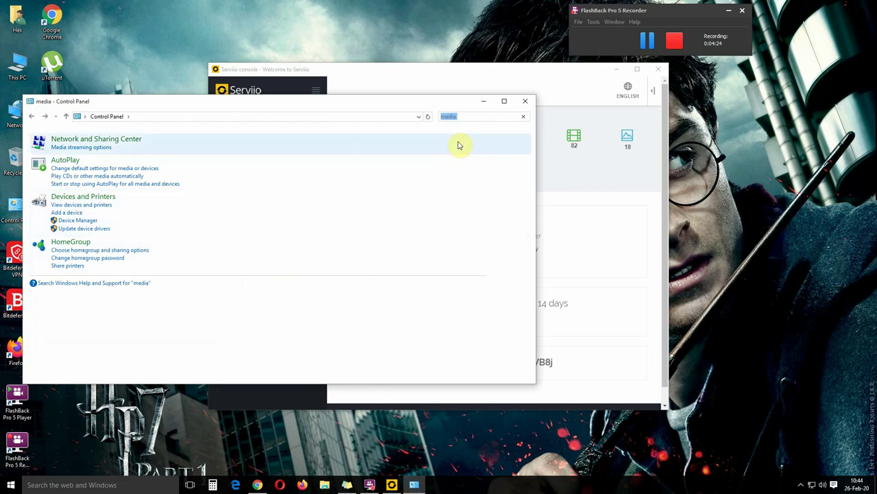
left_click(525, 100)
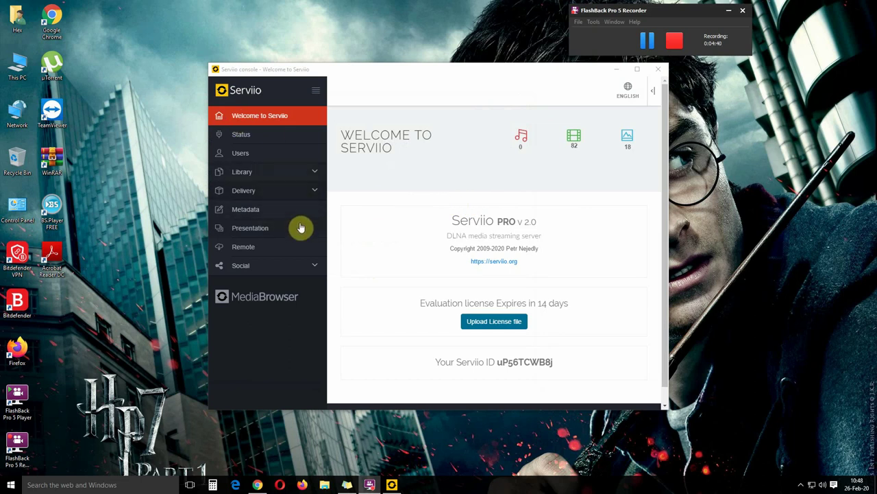
left_click(256, 193)
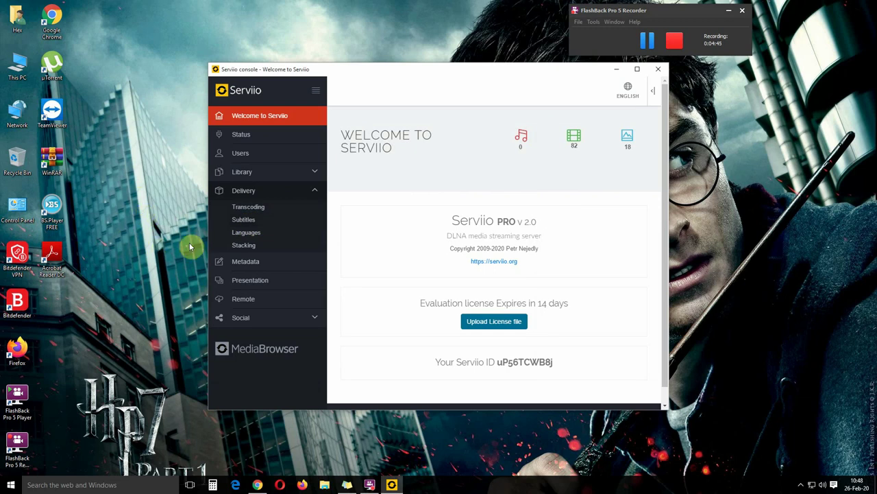
left_click(309, 174)
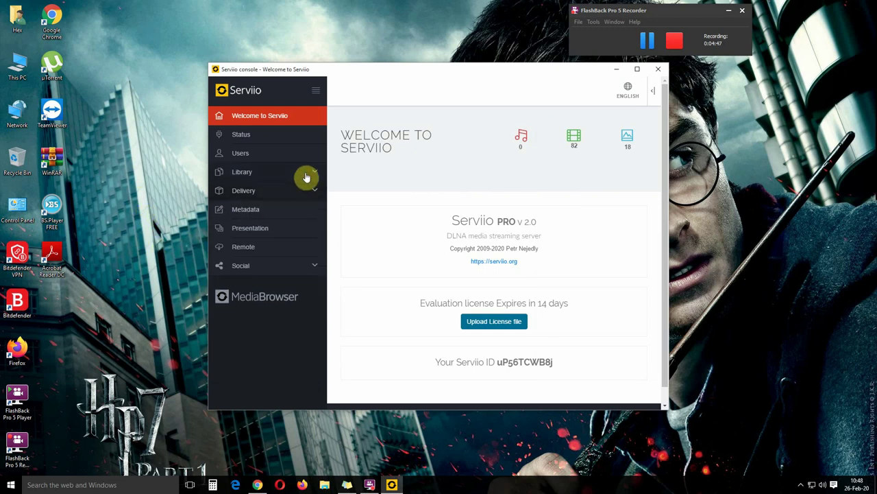
left_click(308, 178)
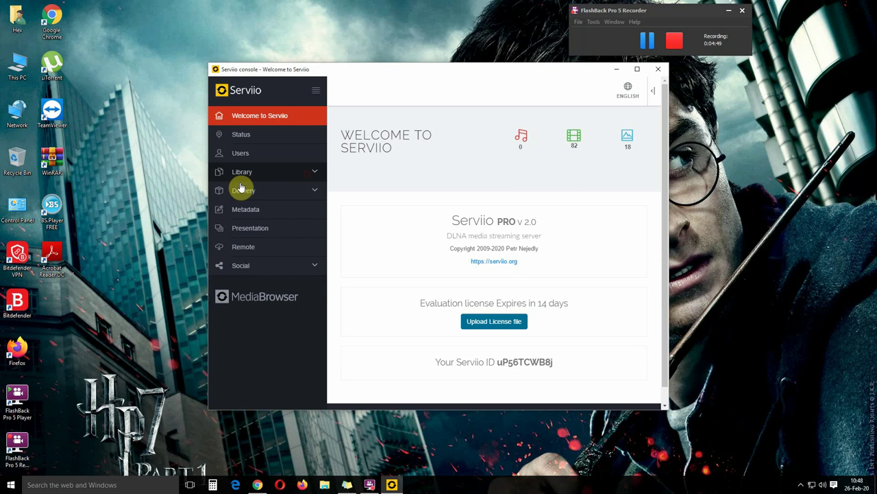
- Open drive E: in File Explorer and include the uTorrent folder in a new library
double_click(17, 65)
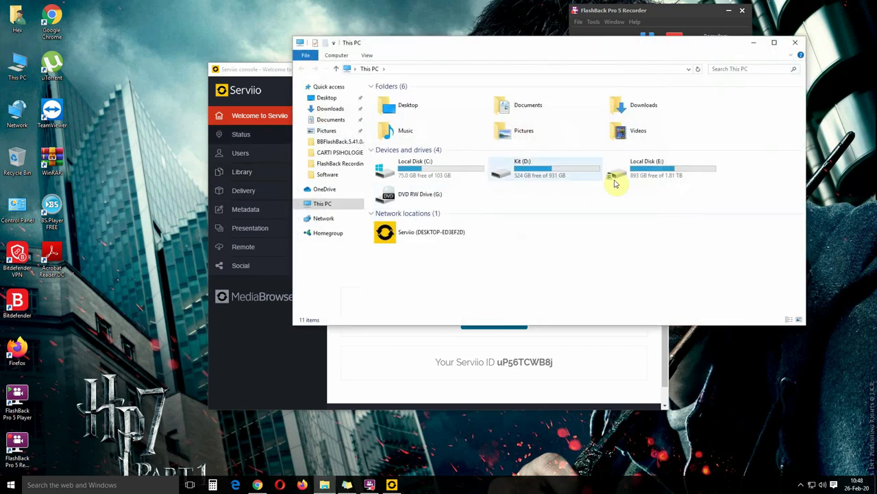
double_click(660, 171)
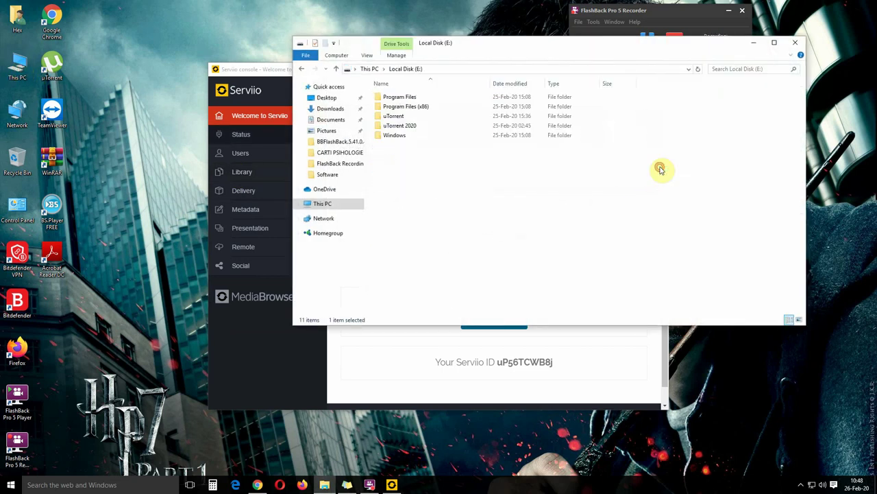
right_click(398, 119)
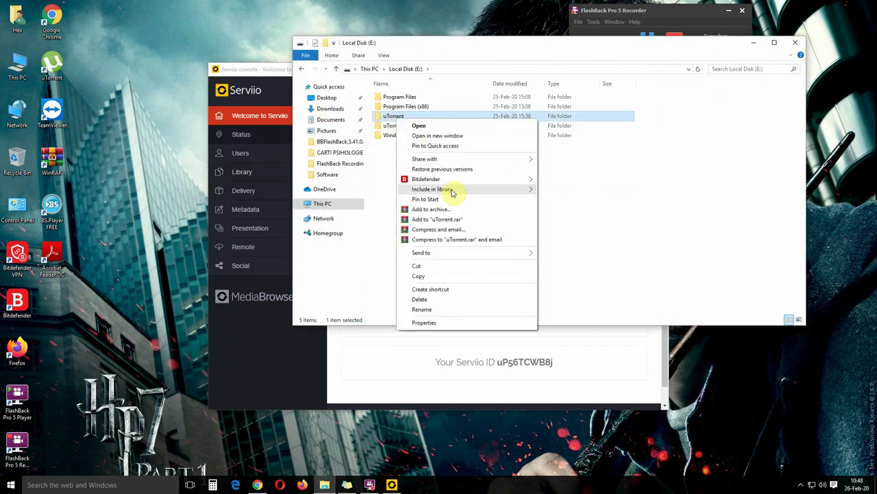
mouse_move(442, 192)
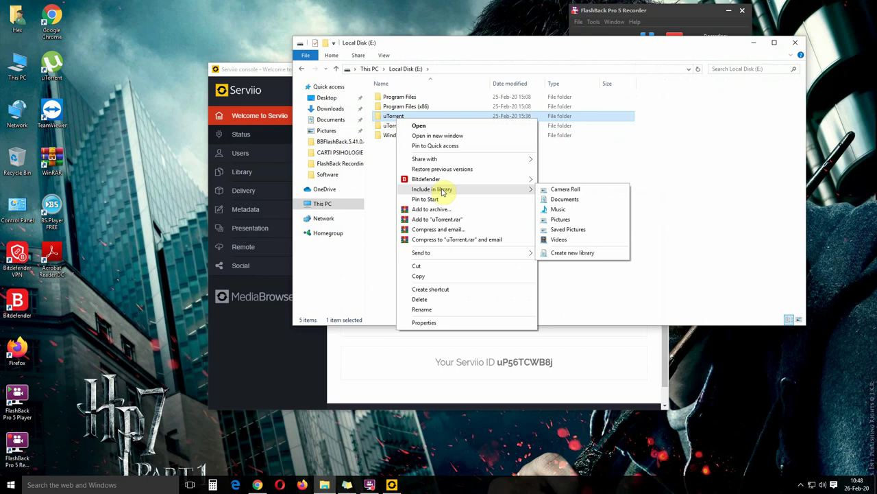
left_click(576, 255)
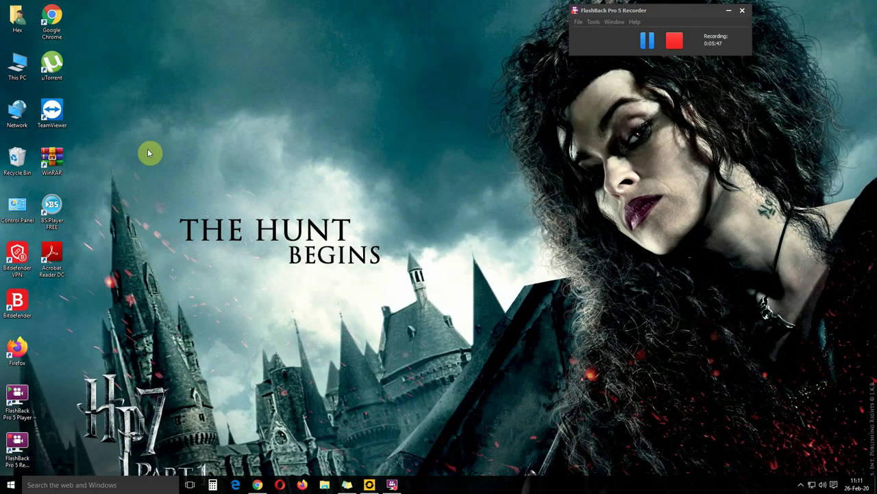
- Examine the library choices available for the uTorrent folder on drive E:, and close File Explorer
double_click(17, 64)
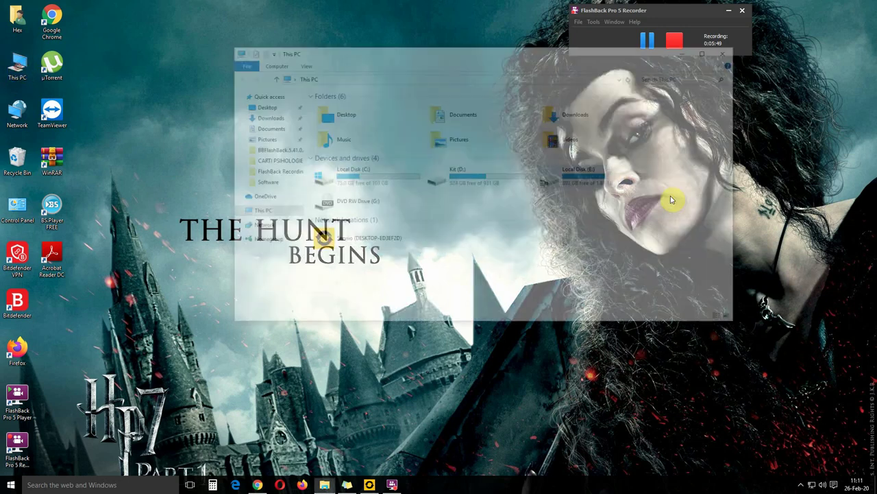
double_click(610, 177)
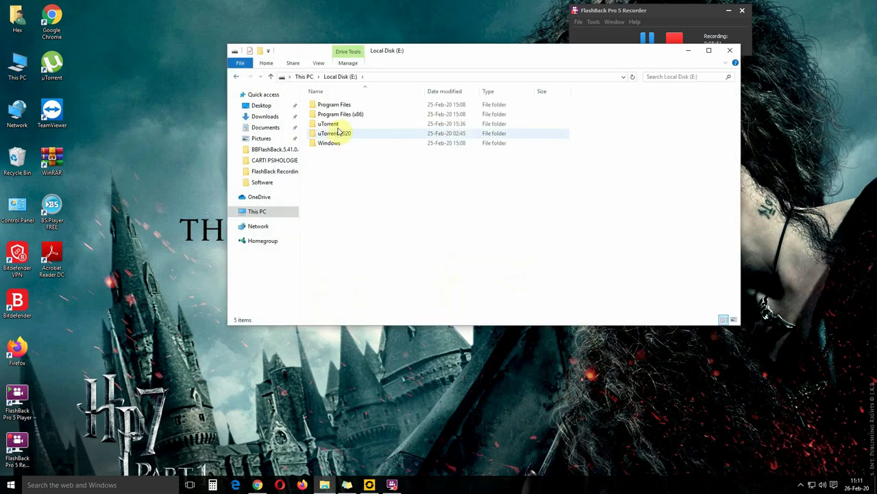
right_click(335, 125)
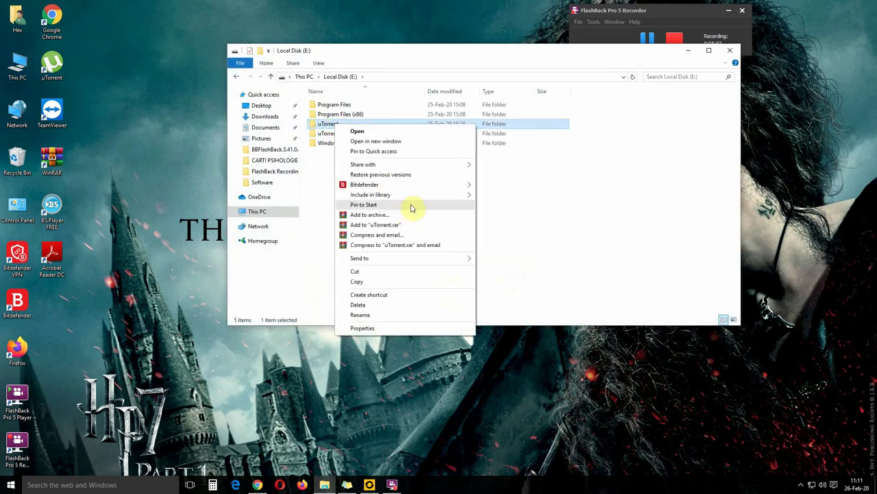
mouse_move(401, 197)
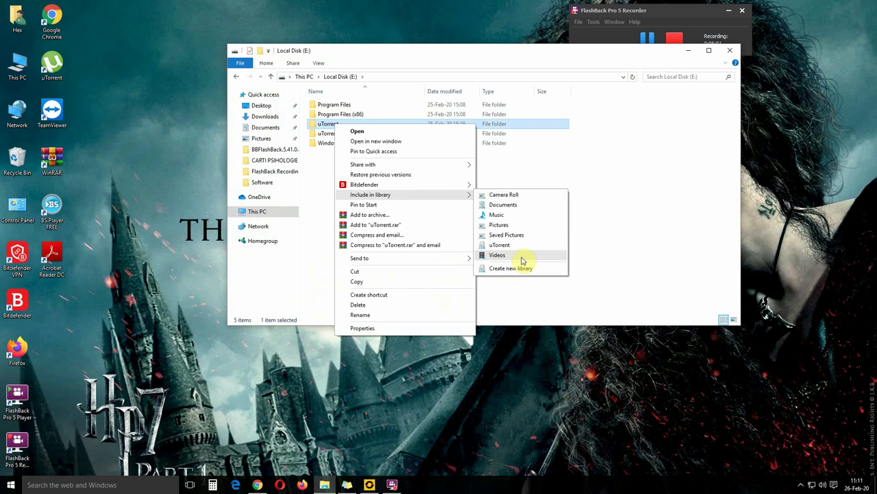
left_click(660, 207)
left_click(730, 50)
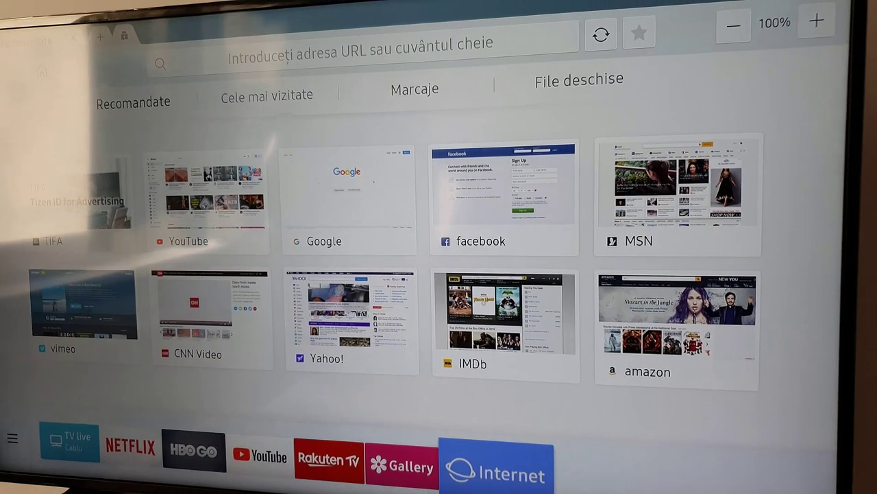
- On the Samsung TV's home screen, bring up the Sursă list and open the Serviio server
key("Left")
key("Left")
key("Left")
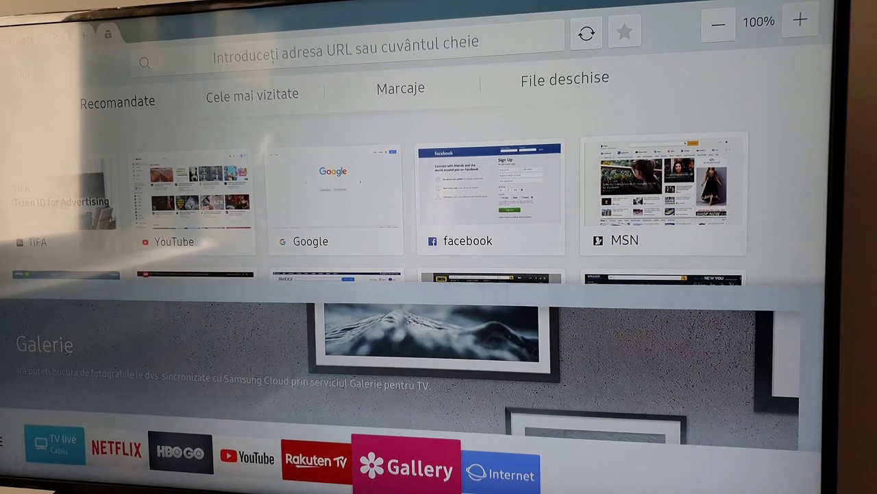
key("Left")
key("Left")
key("Left")
key("Left")
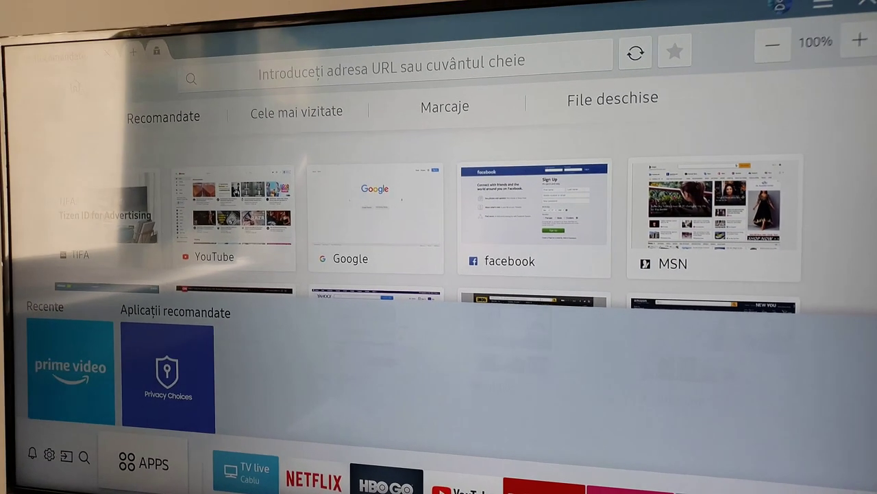
key("Left")
key("Left")
key("Left")
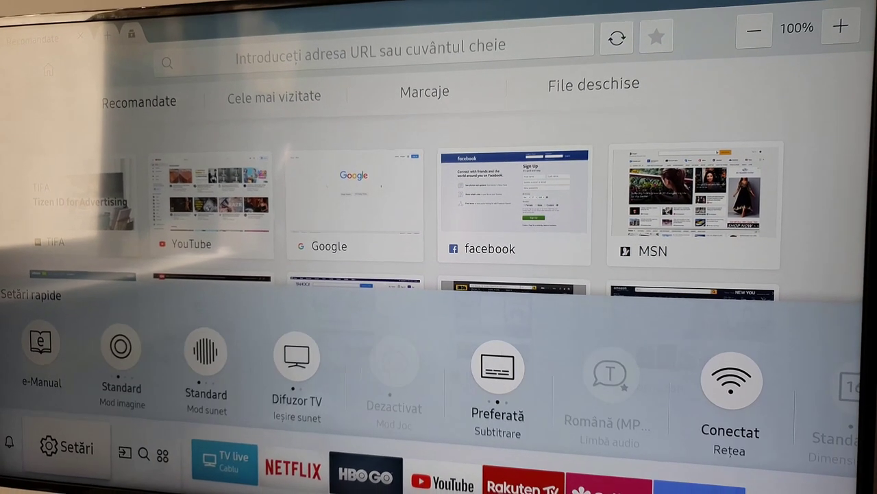
key("Right")
key("Right")
key("Left")
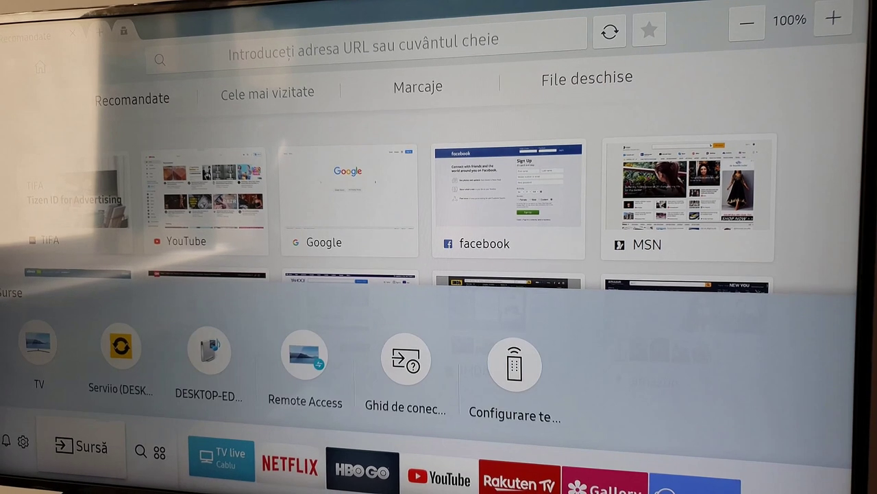
key("Right")
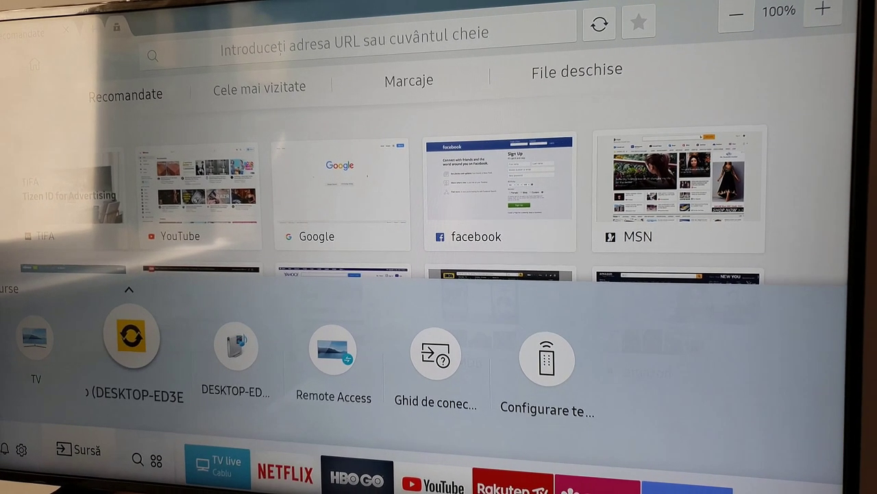
key("Return")
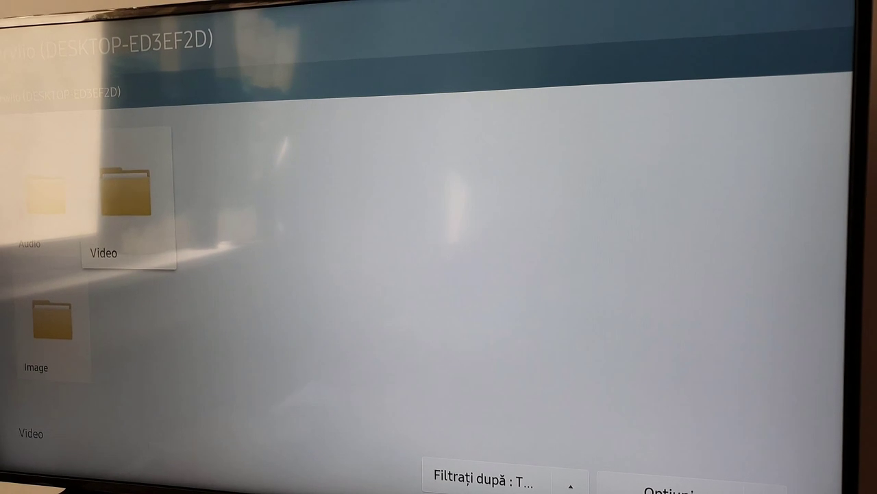
- Browse the Serviio server's Video folder and open its Movies folder
key("Right")
key("Right")
key("Right")
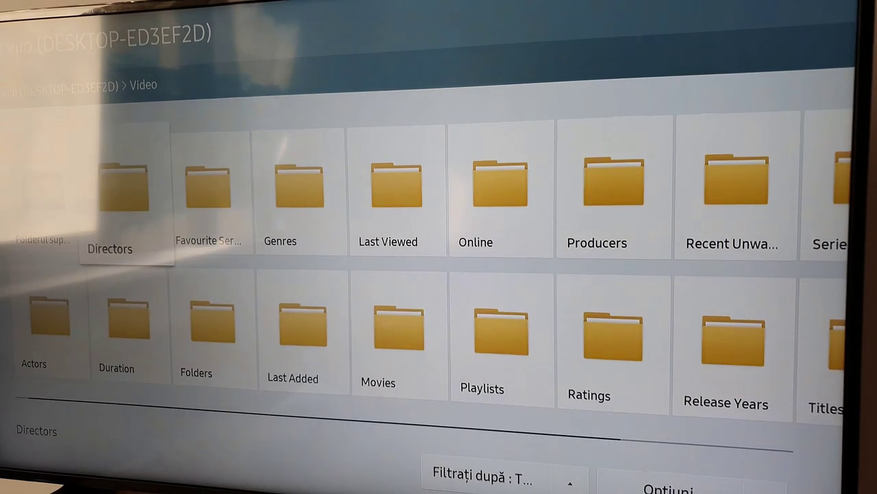
key("Down")
key("Right")
key("Return")
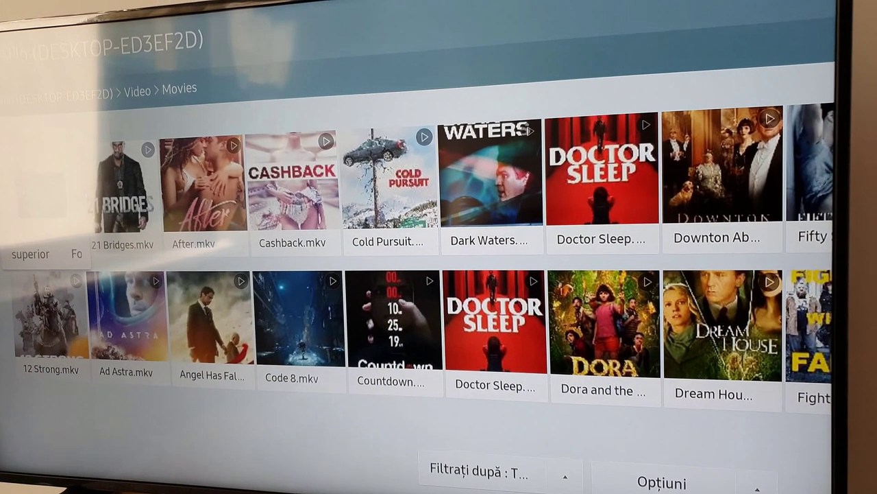
- Select Cold Pursuit.mkv in the Movies folder and start playing it on the TV
key("Right")
key("Right")
key("Right")
key("Right")
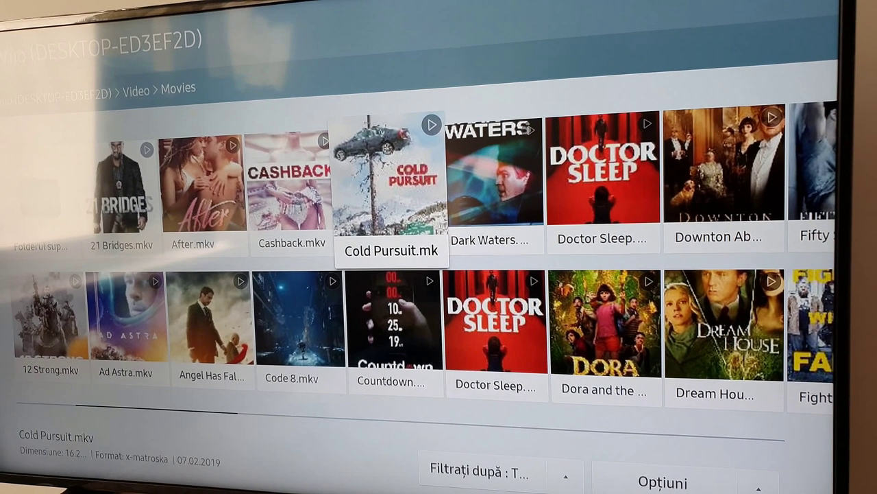
key("Return")
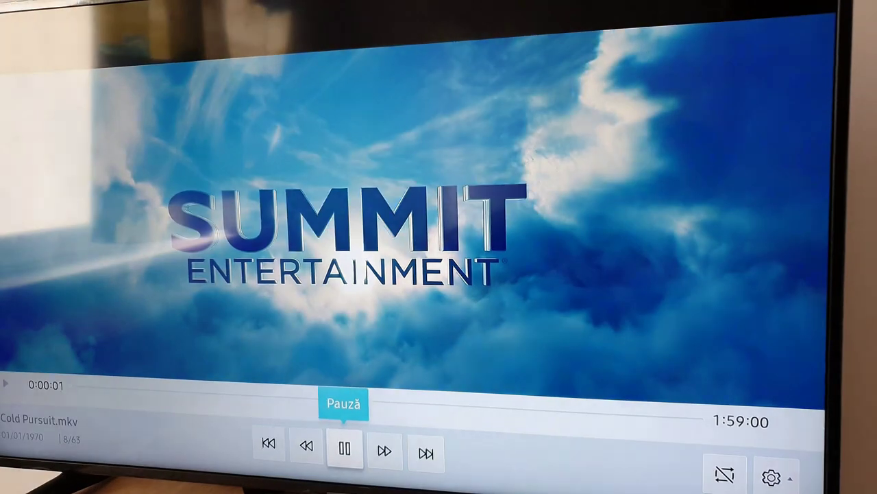